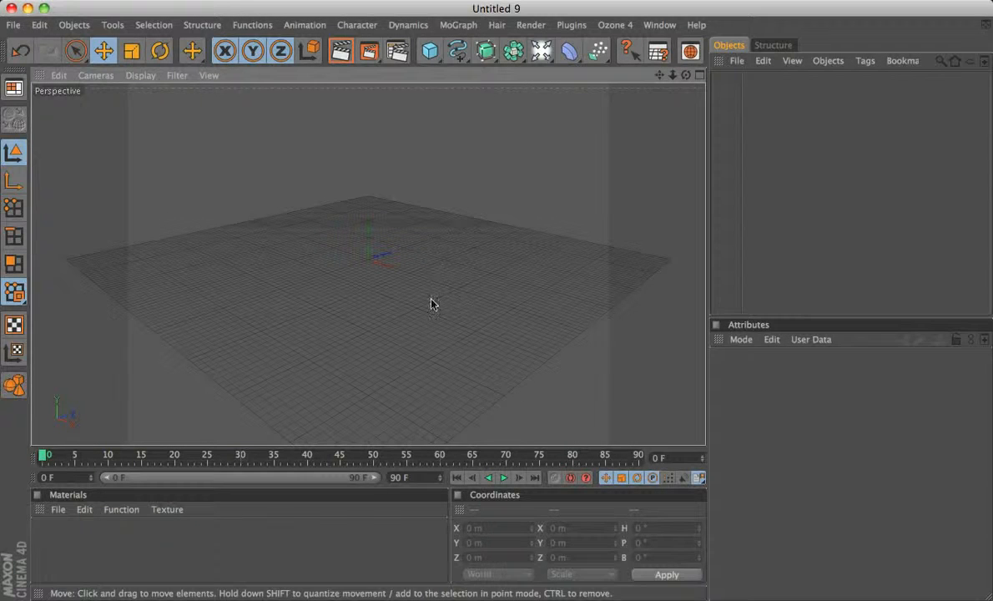
Step: Add a cube primitive to the empty scene
click(429, 51)
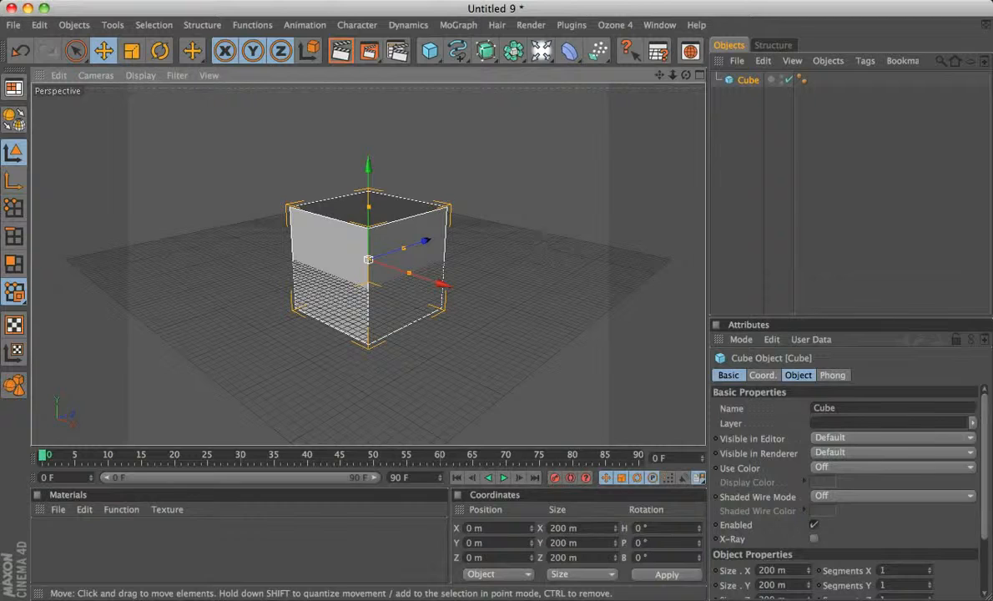
Step: Examine the cube from different angles, distances and camera positions in the perspective viewport
alt+drag(536, 238, 614, 167)
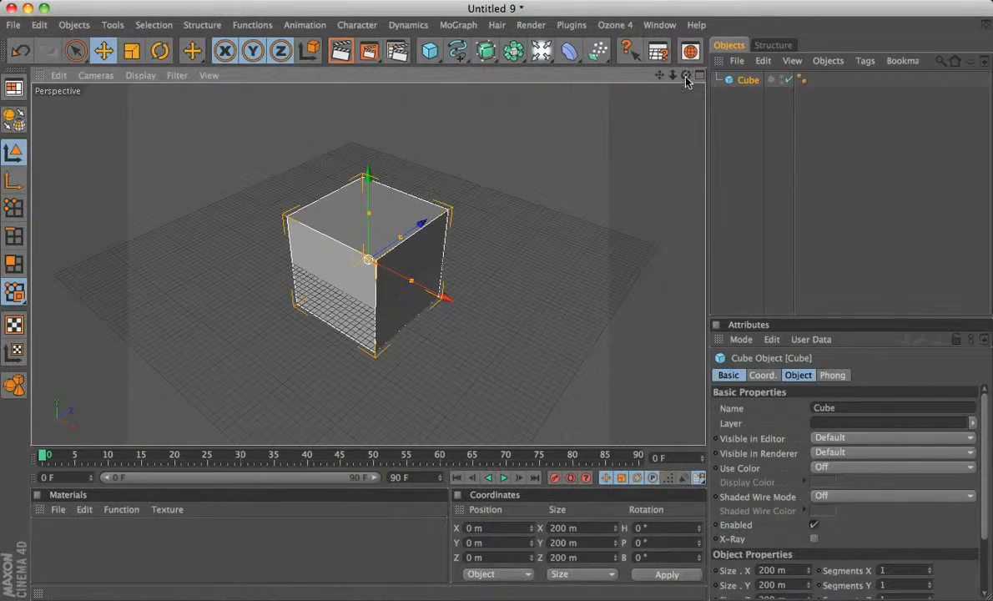
mouse_move(685, 76)
mouse_down()
mouse_move(688, 51)
mouse_move(689, 92)
mouse_move(701, 109)
mouse_up()
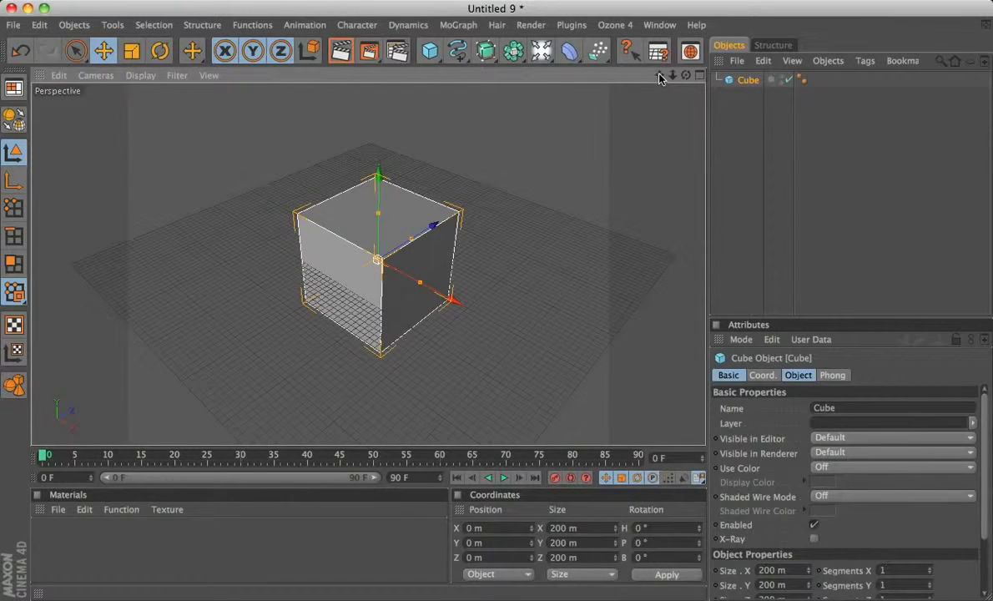
mouse_move(660, 75)
mouse_down()
mouse_move(531, 23)
mouse_move(736, 120)
mouse_move(620, 80)
mouse_move(647, 62)
mouse_up()
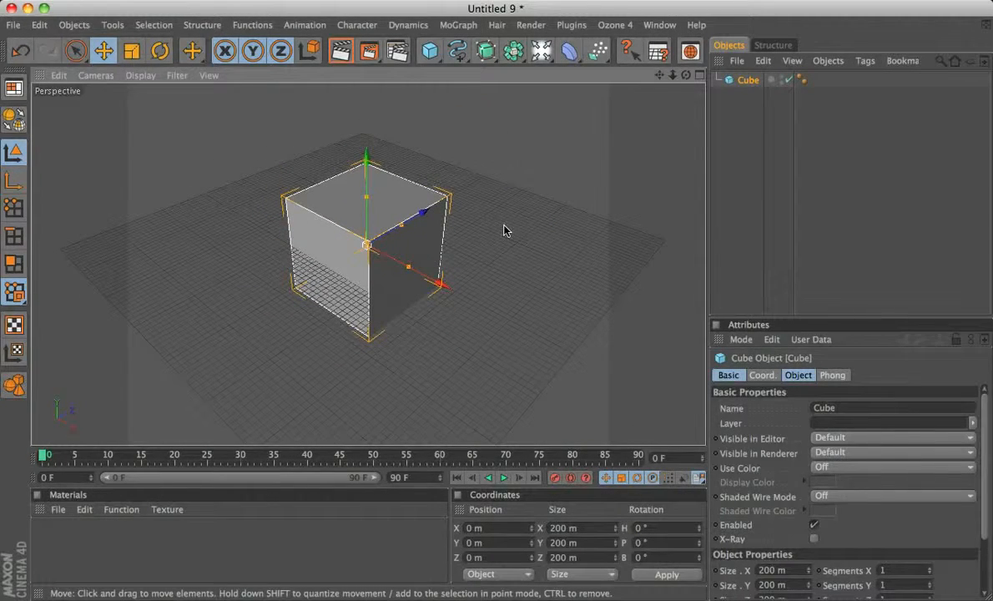
scroll(504, 231, up, 6)
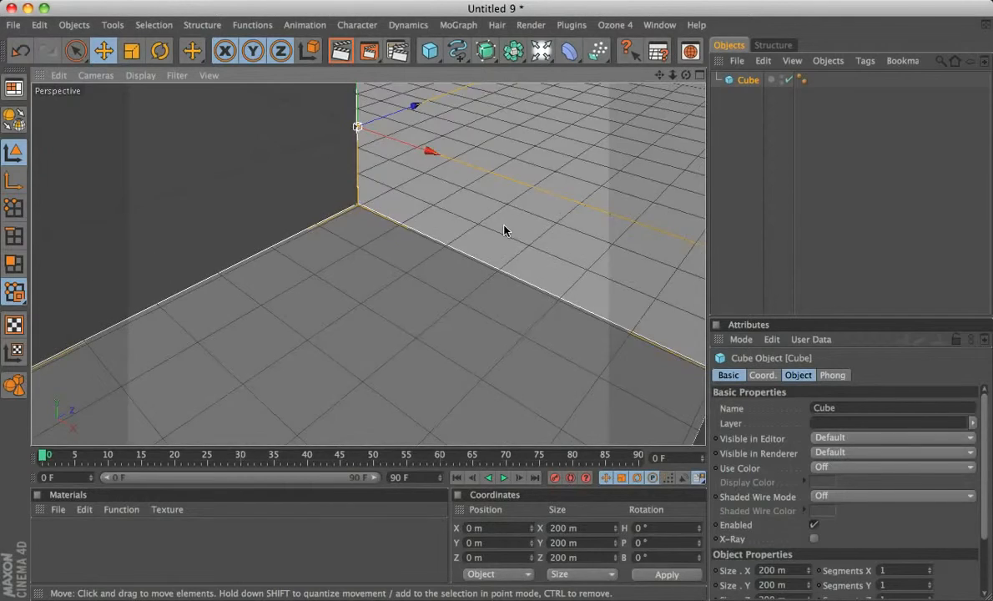
scroll(504, 231, down, 10)
scroll(504, 230, up, 5)
scroll(504, 230, down, 3)
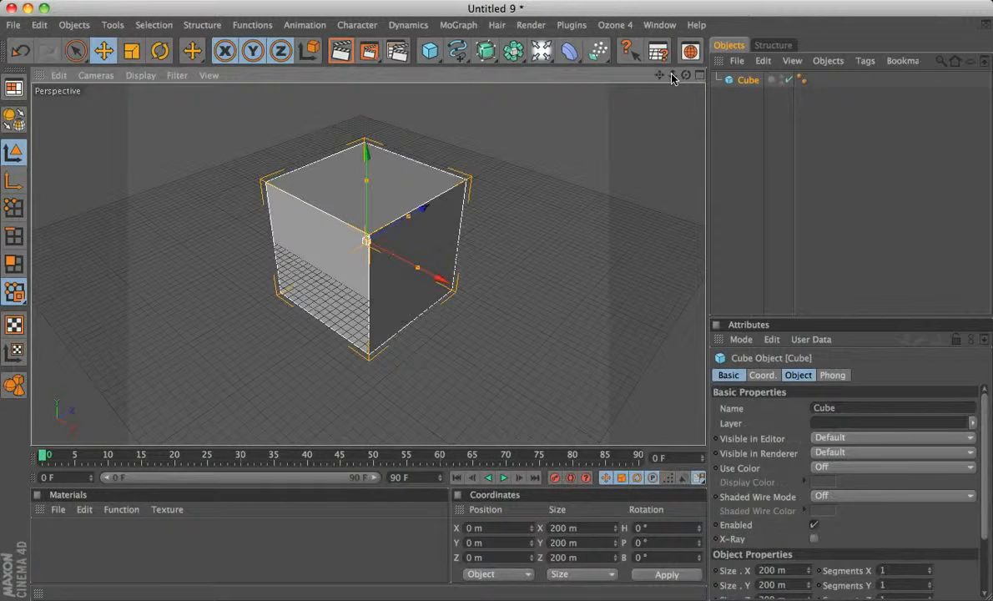
drag(672, 76, 673, 76)
drag(673, 76, 672, 76)
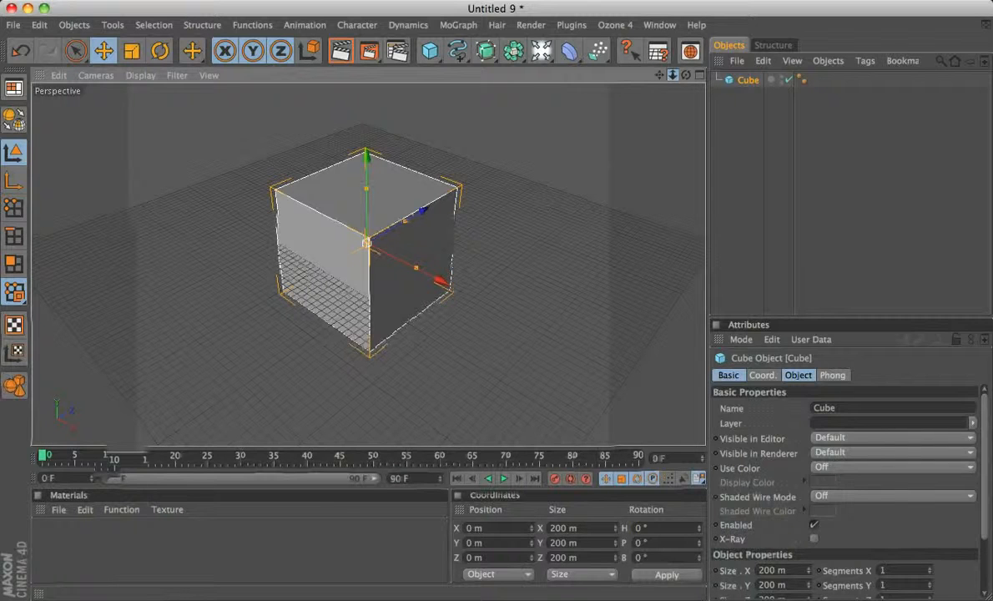
drag(672, 76, 672, 76)
scroll(557, 201, down, 5)
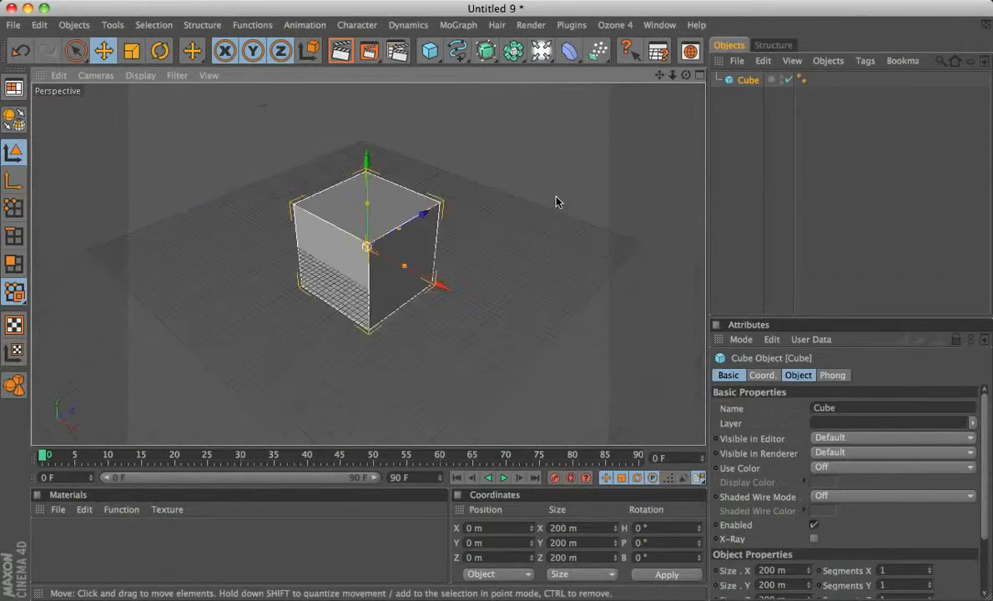
scroll(557, 201, down, 3)
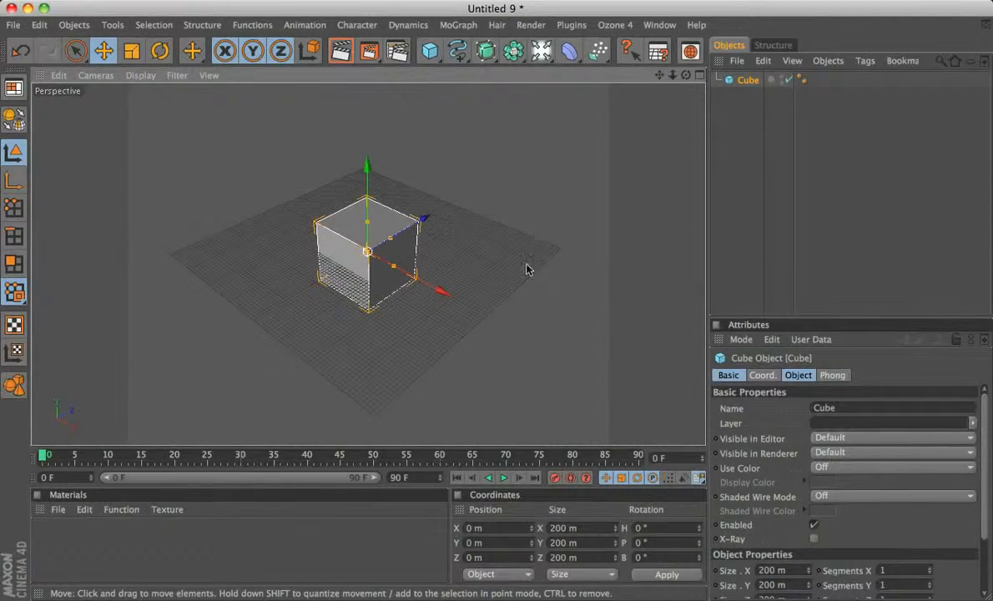
alt+drag(526, 268, 458, 284)
scroll(459, 285, up, 5)
alt+middle_drag(430, 266, 474, 275)
alt+drag(462, 284, 435, 263)
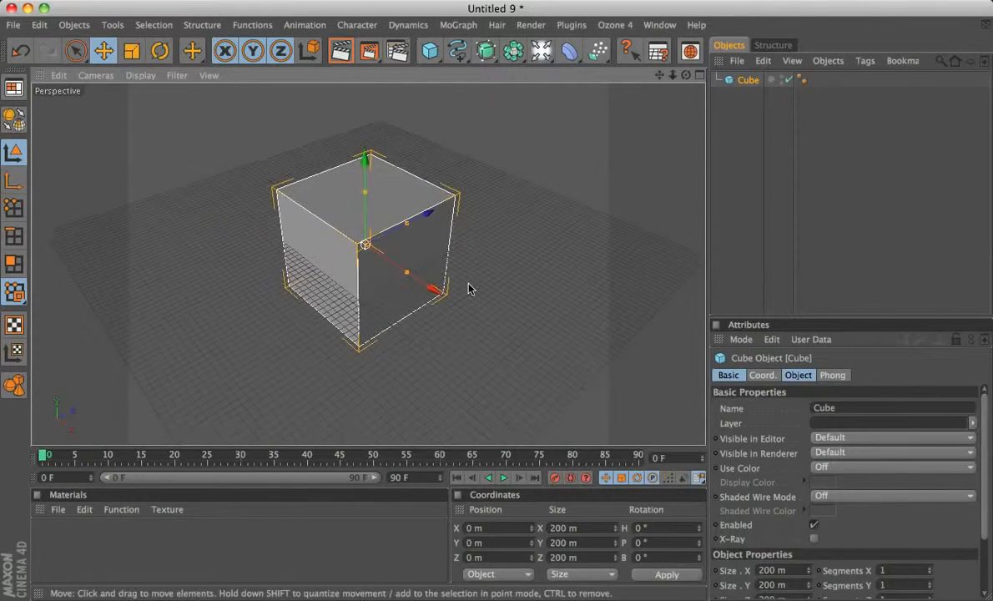
Step: View the cube from the Right camera and return the viewport to the Perspective camera
click(95, 77)
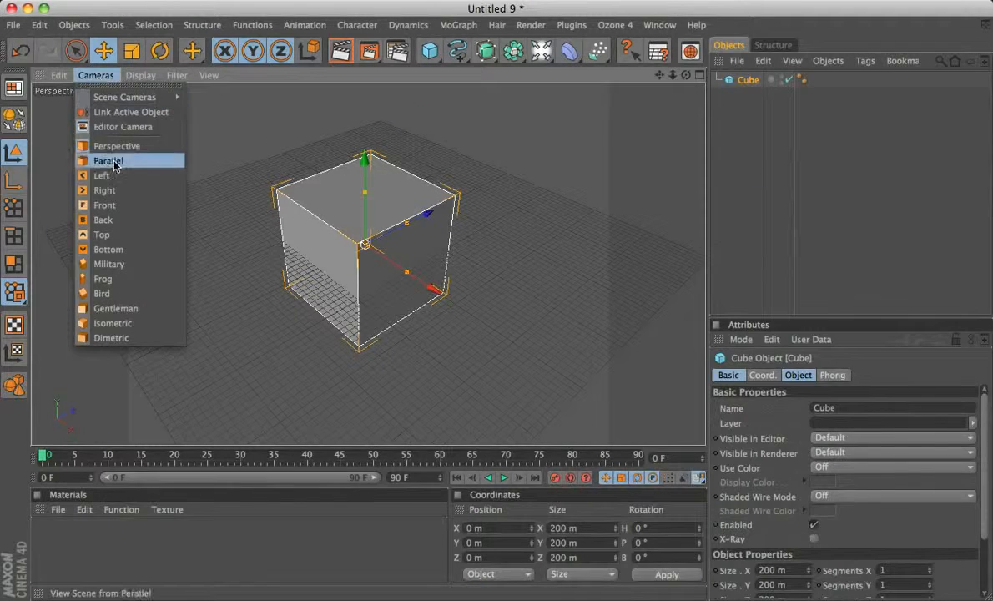
click(131, 195)
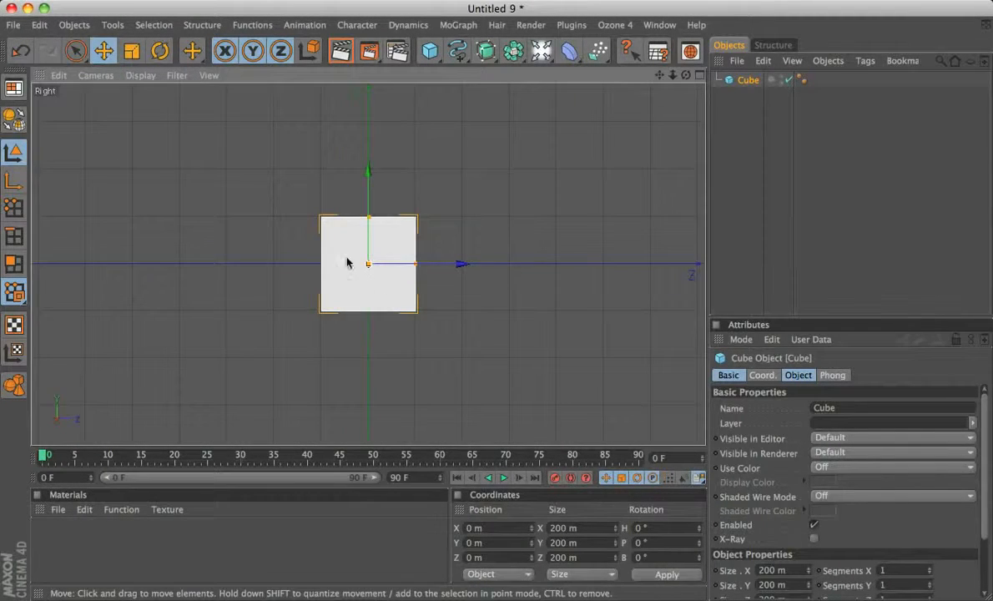
click(94, 77)
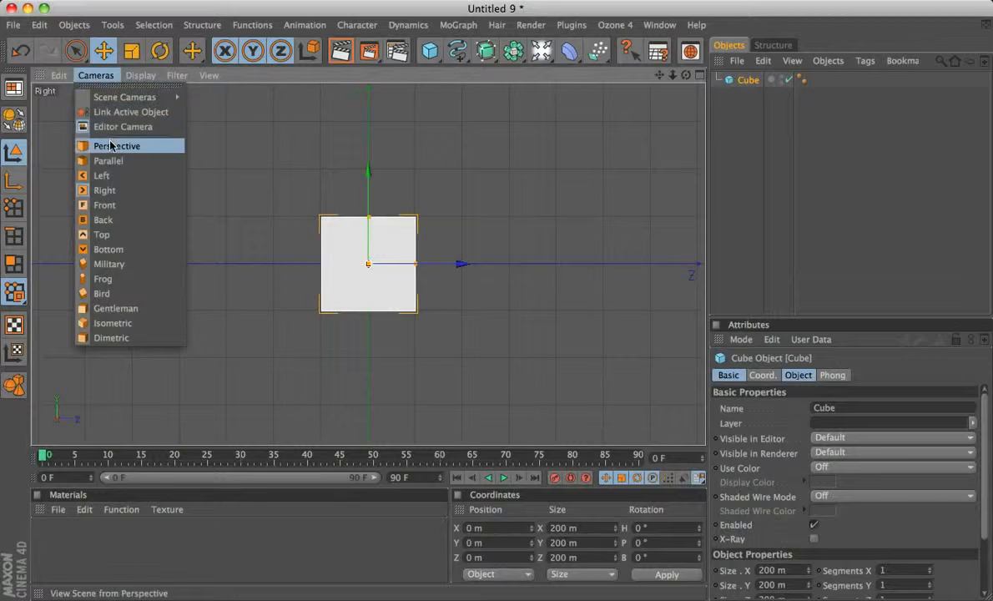
click(104, 140)
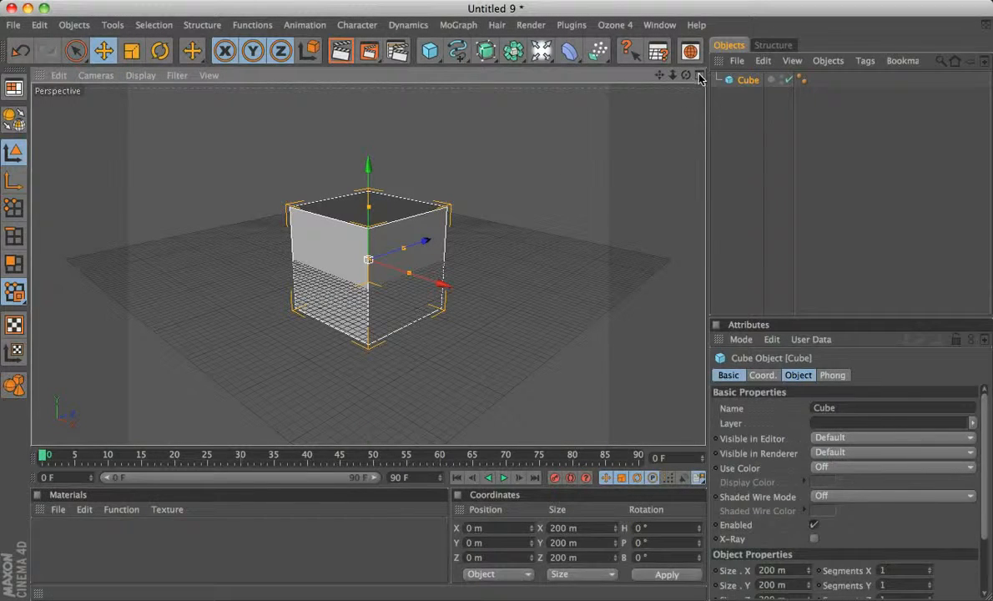
middle_click(472, 230)
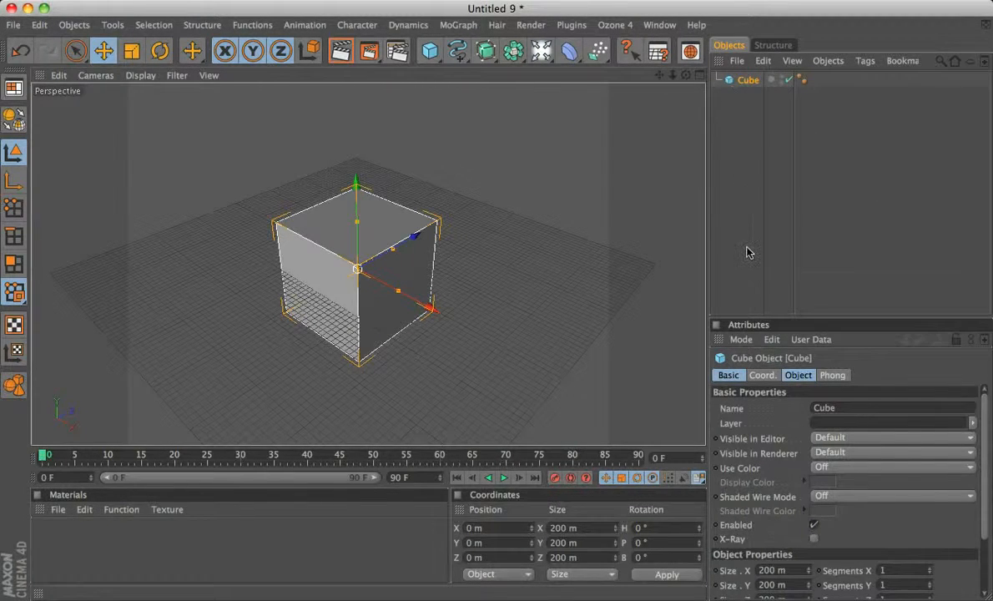
Step: Add seven more cube primitives to the scene
click(430, 52)
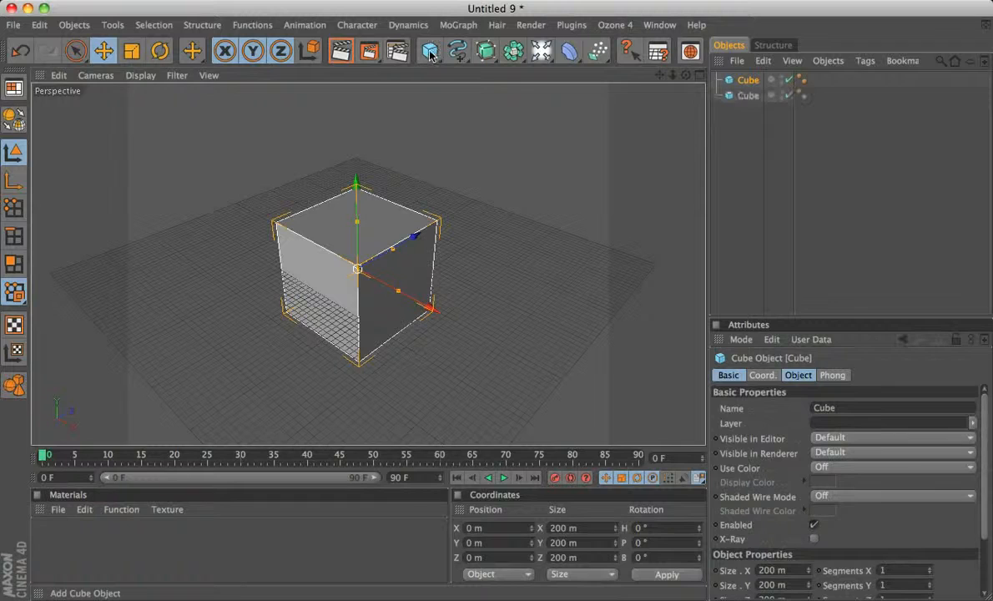
click(430, 51)
click(429, 52)
click(430, 52)
click(429, 52)
click(430, 51)
click(429, 51)
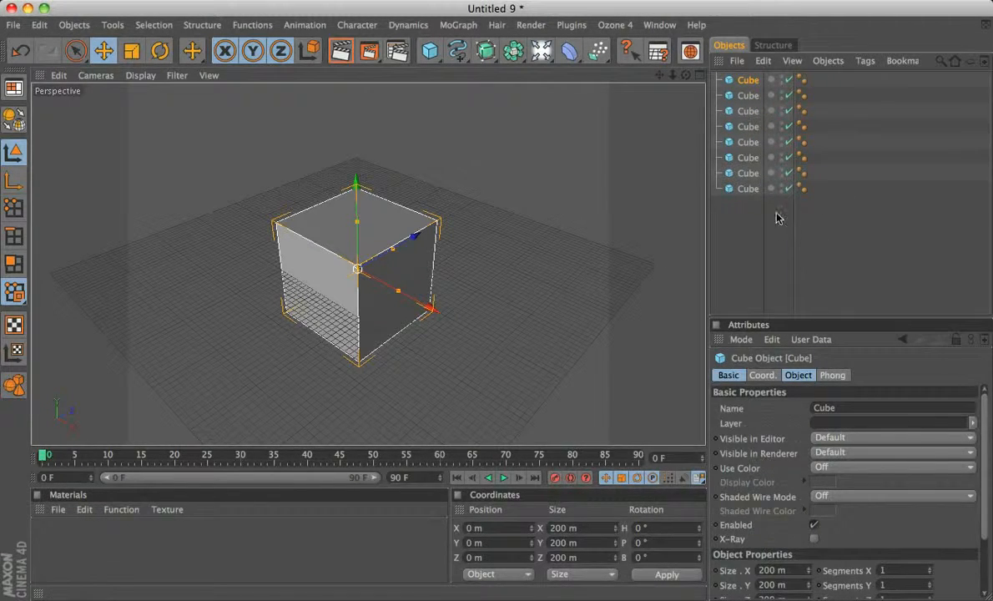
Step: Delete the seven extra cubes, keeping only the original cube at the end of the object list
click(747, 190)
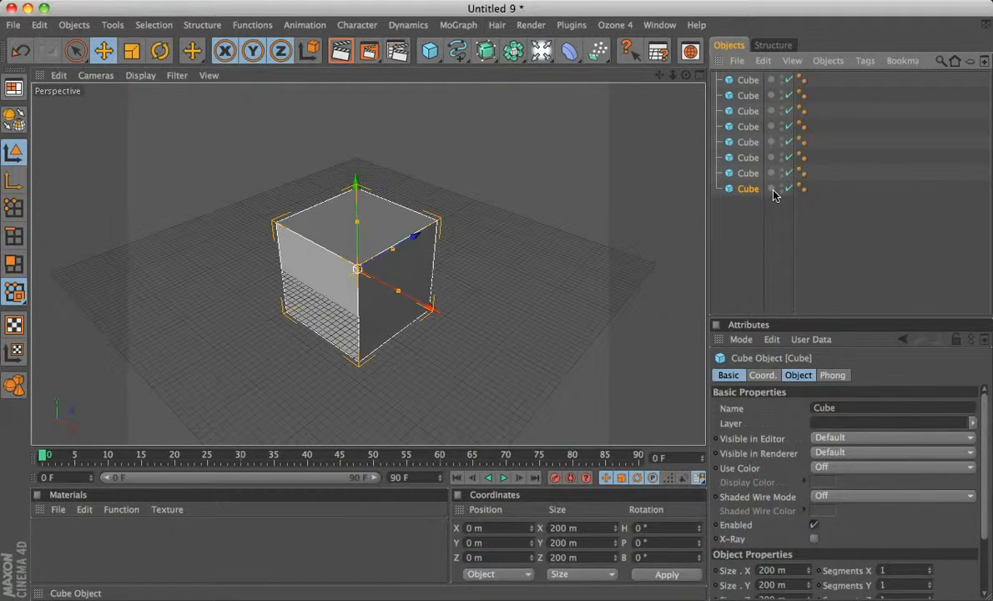
double_click(774, 191)
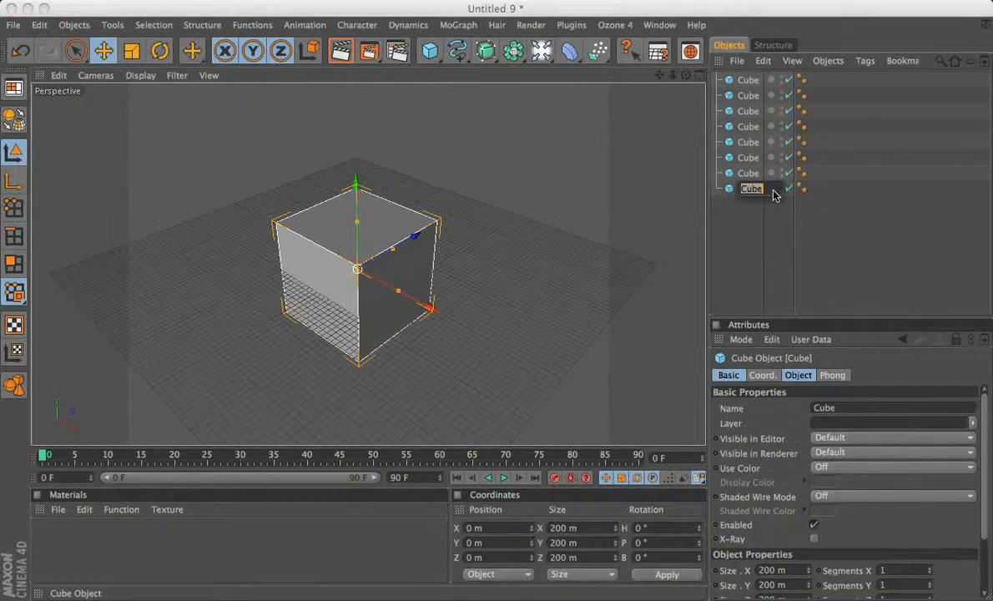
click(747, 214)
click(748, 171)
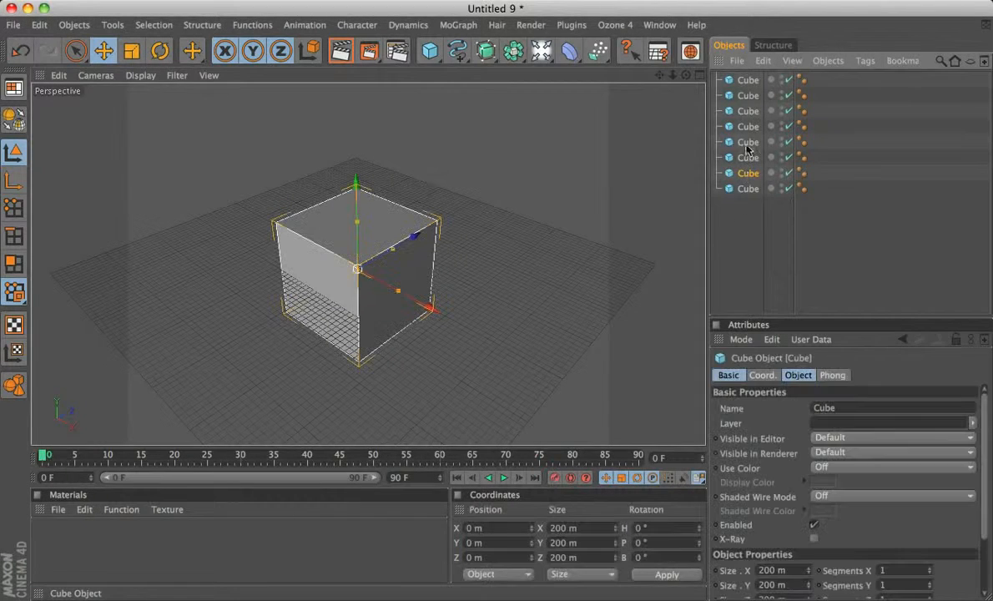
shift+click(746, 84)
key(Delete)
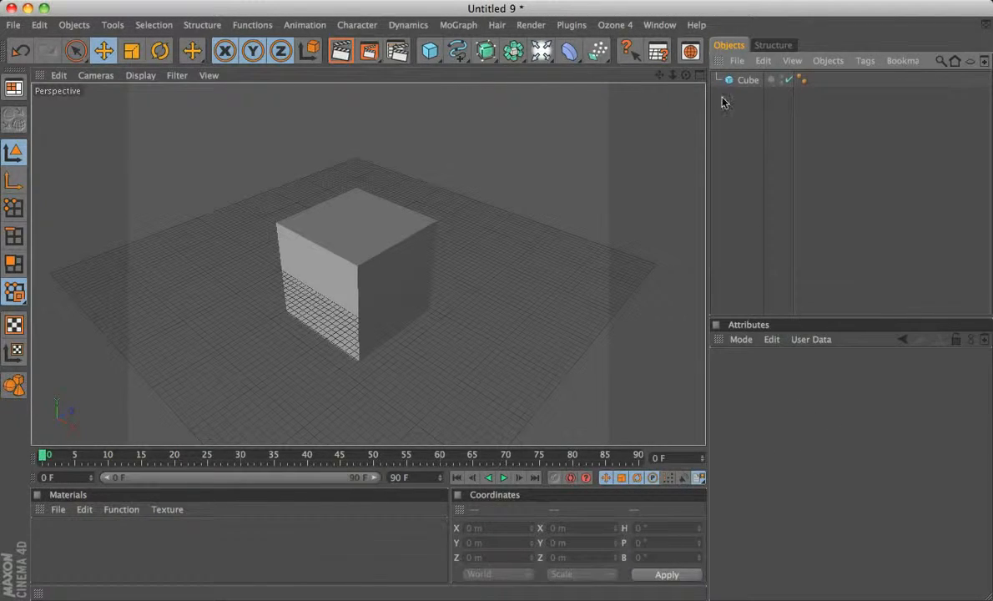
Step: Select the remaining cube and review its basic and coordinate properties
click(748, 80)
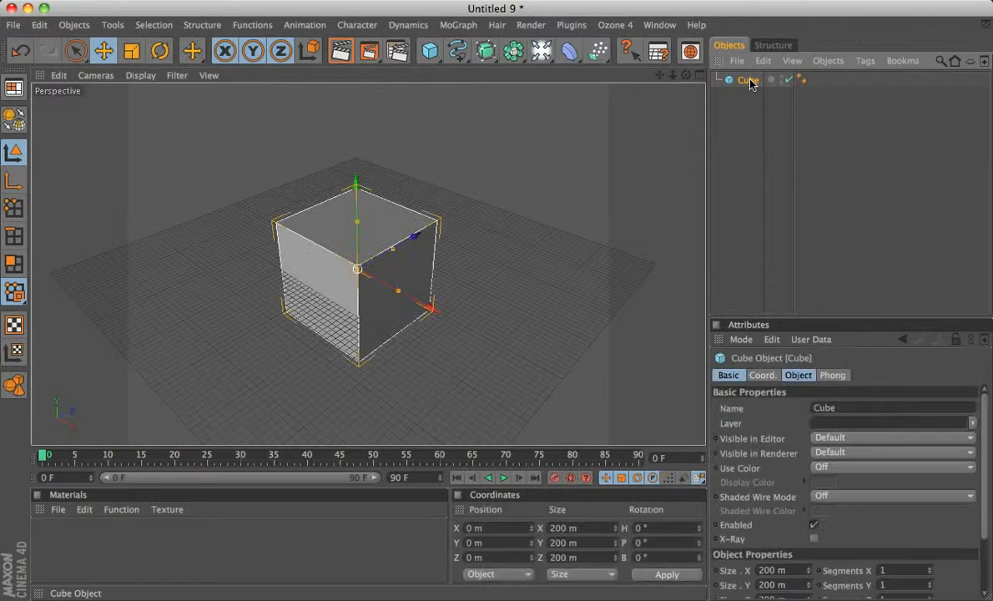
click(731, 377)
click(763, 375)
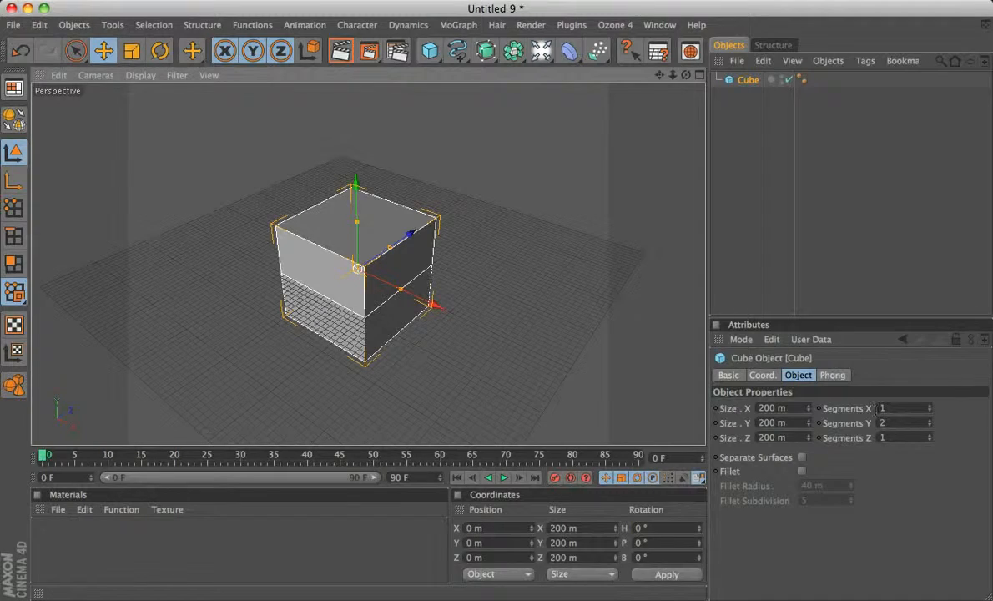
Step: Set the cube's Segments Y to 1
drag(887, 423, 862, 424)
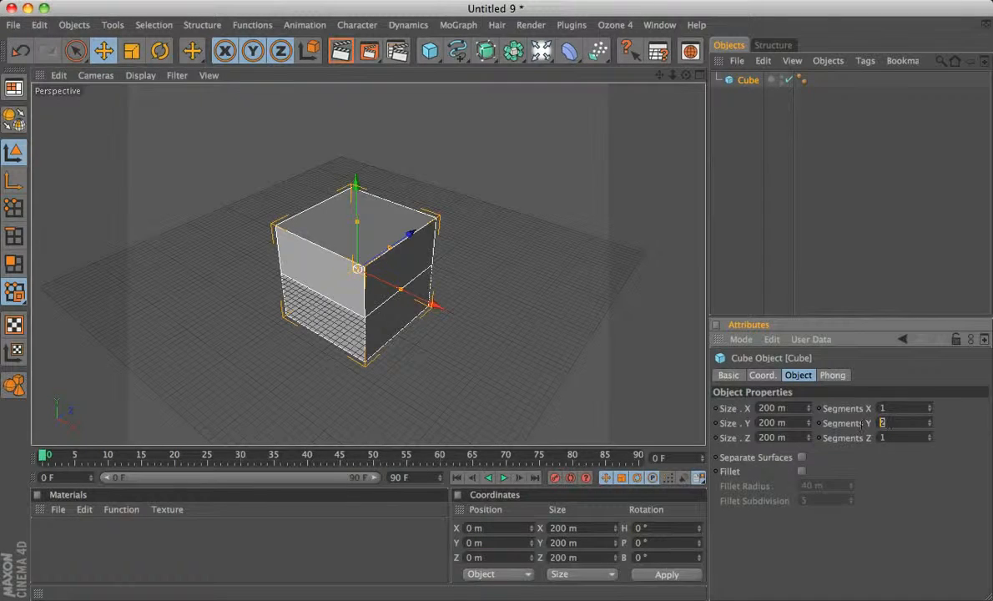
text(1)
key(Return)
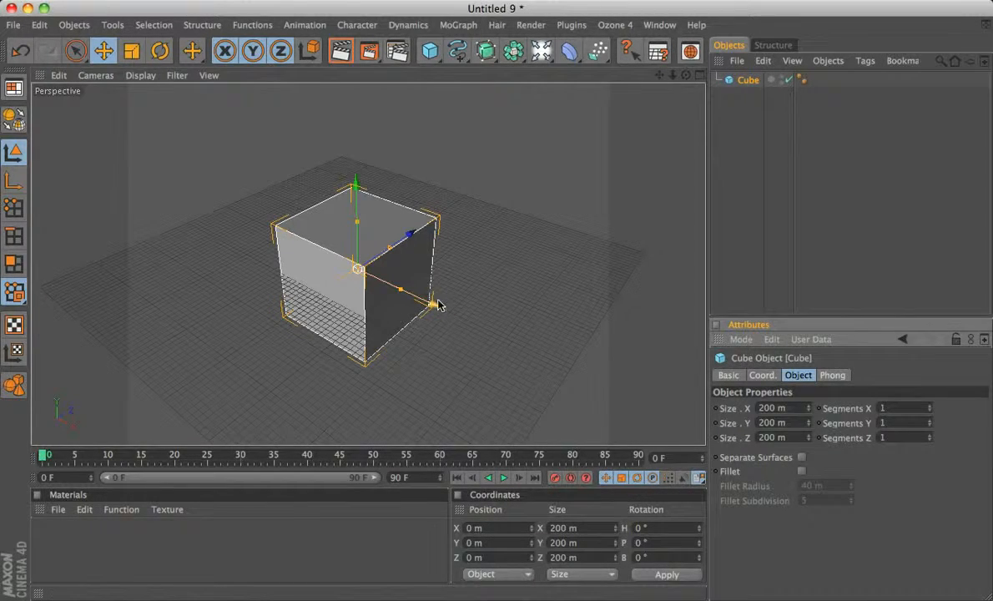
Step: Move the cube about 284 m along the X axis and reset its X position to 0 m
drag(432, 304, 584, 377)
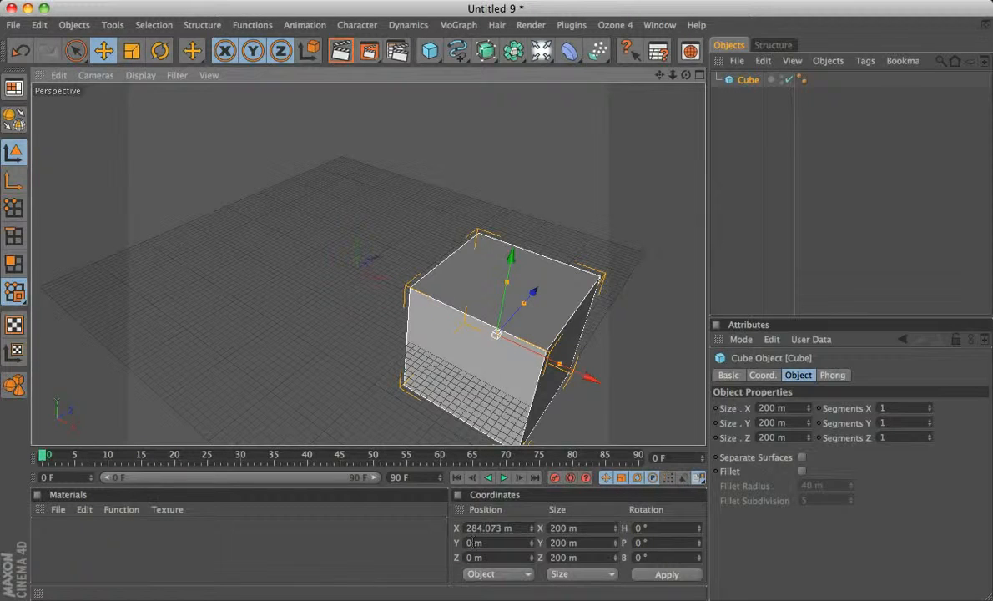
click(492, 528)
text(0)
key(Return)
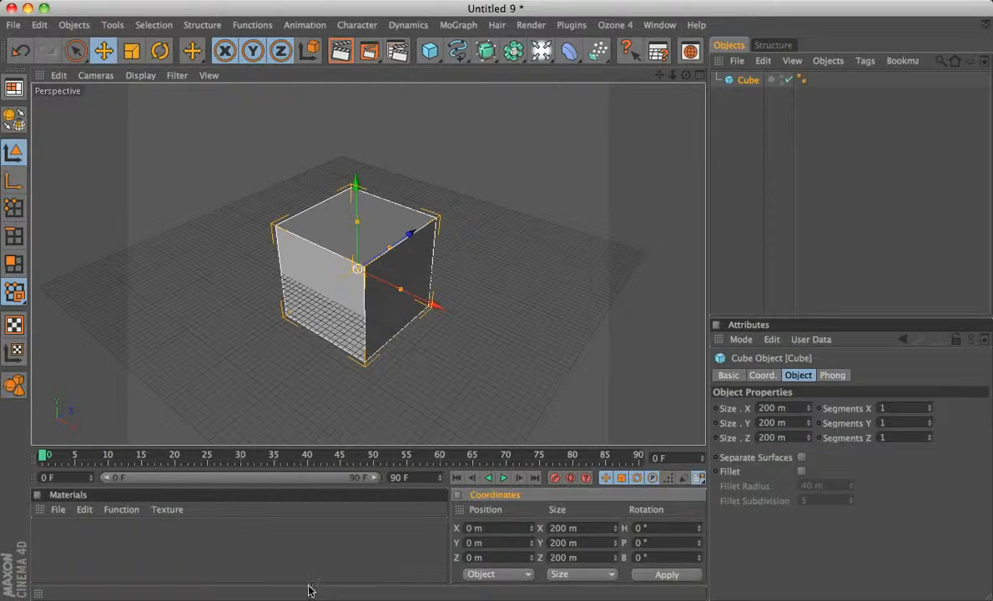
click(59, 511)
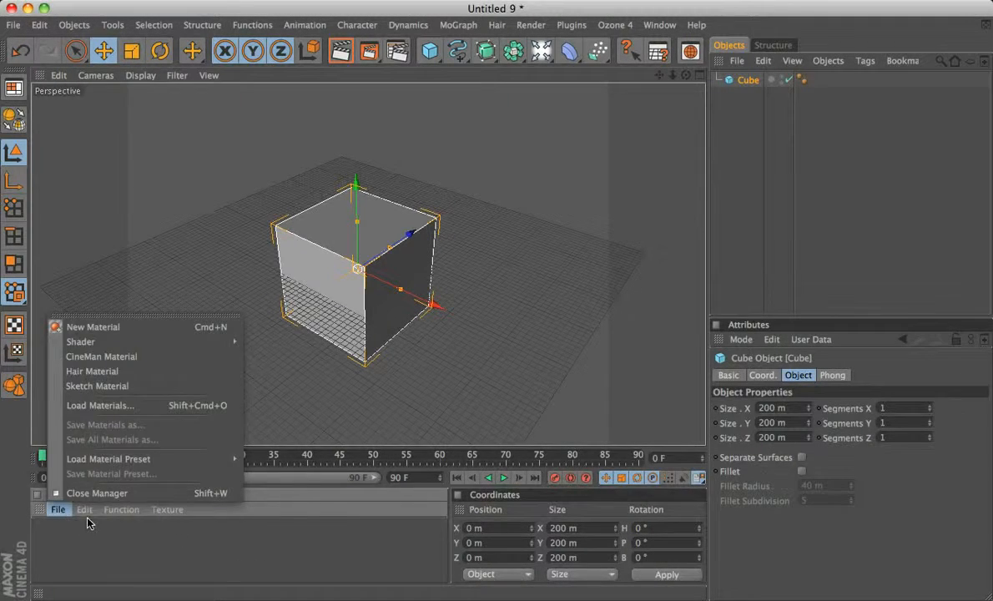
mouse_move(86, 513)
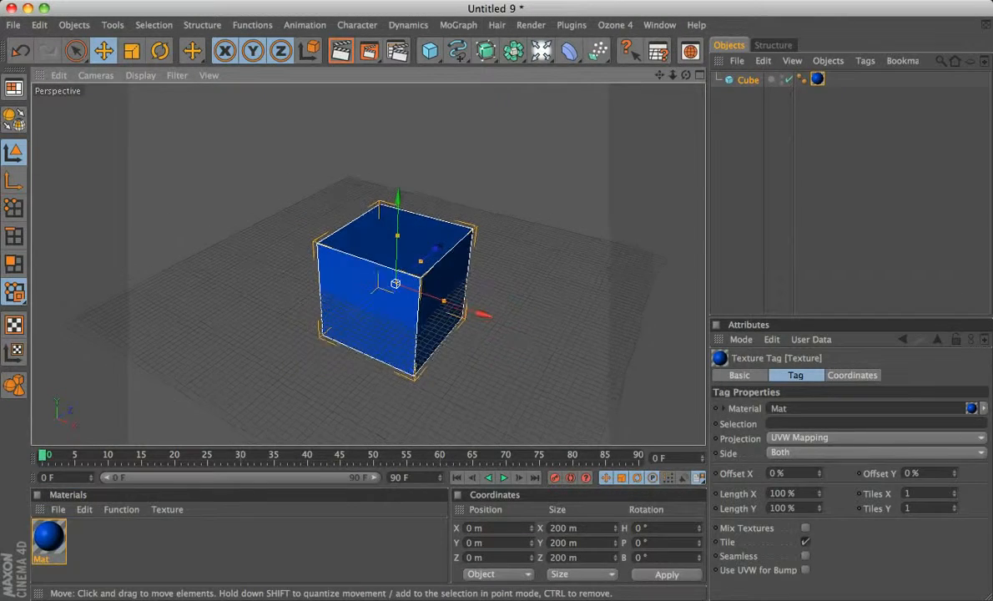
Step: Move the blue cube along its X axis to an X position of about 45 m
alt+middle_drag(343, 271, 309, 281)
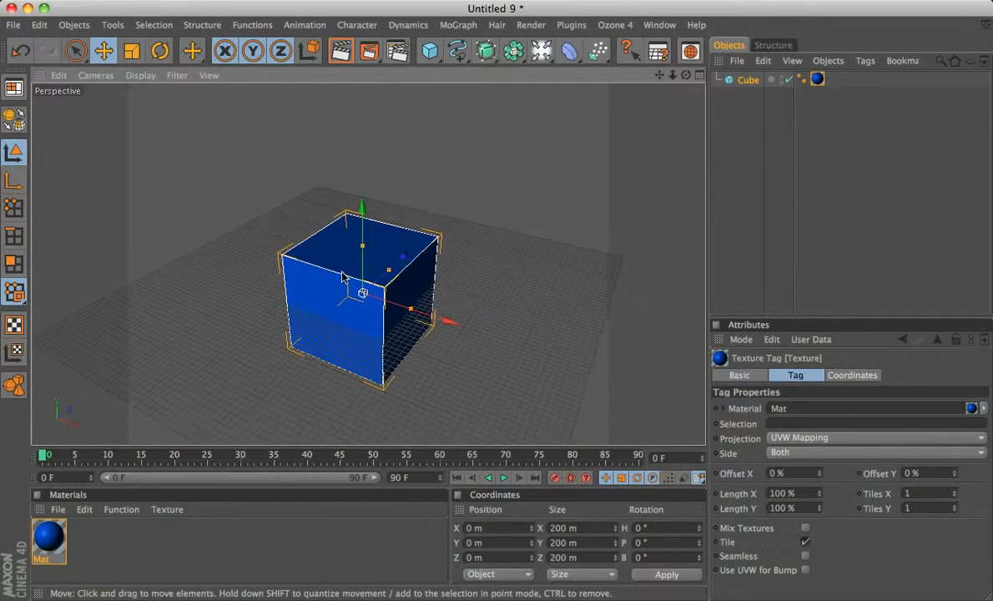
click(76, 52)
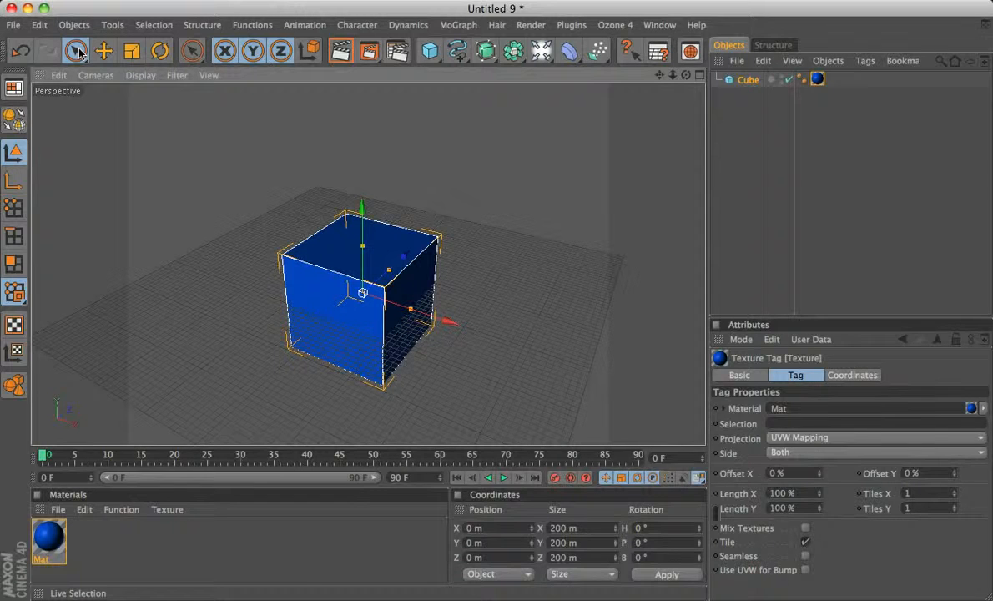
drag(448, 322, 473, 330)
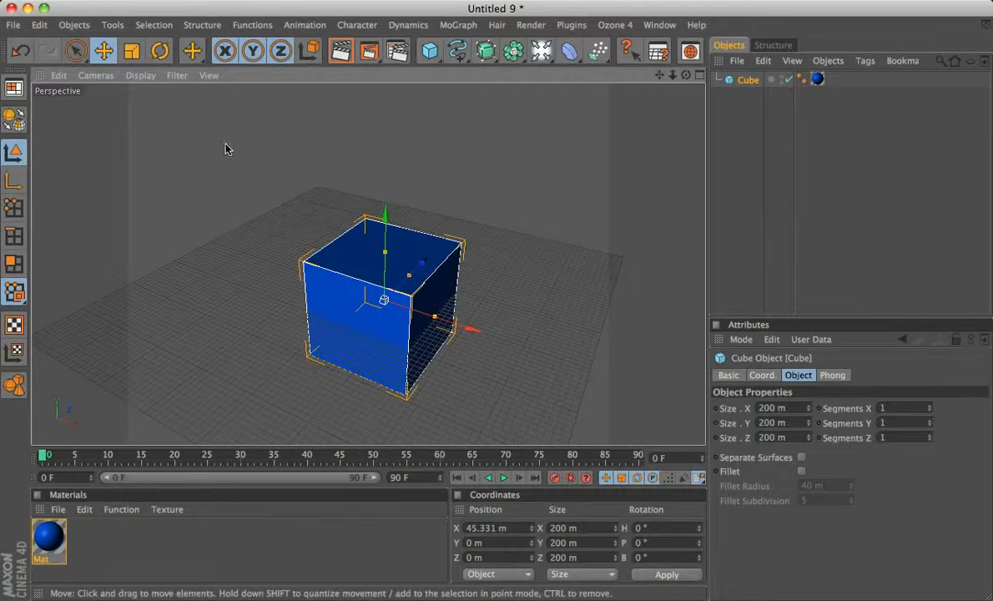
Step: Scale the blue cube up uniformly to about 235 m on every side
click(134, 53)
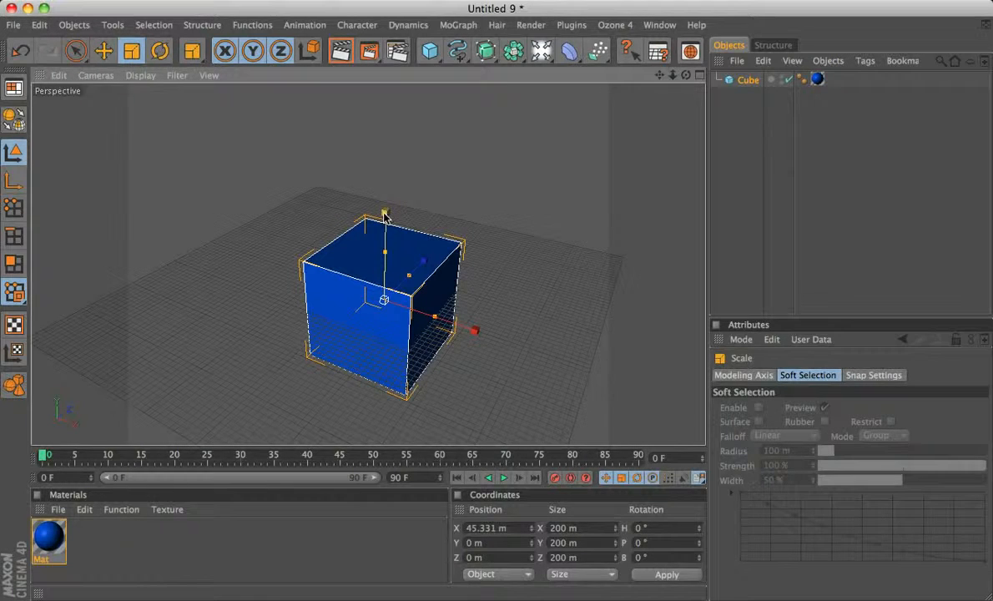
key(e)
key(t)
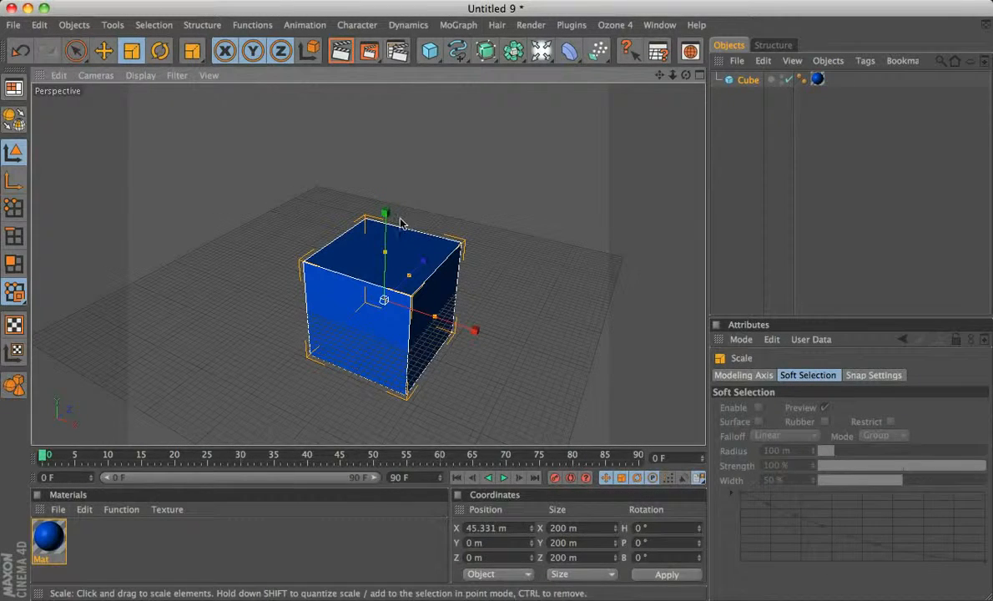
drag(392, 229, 412, 227)
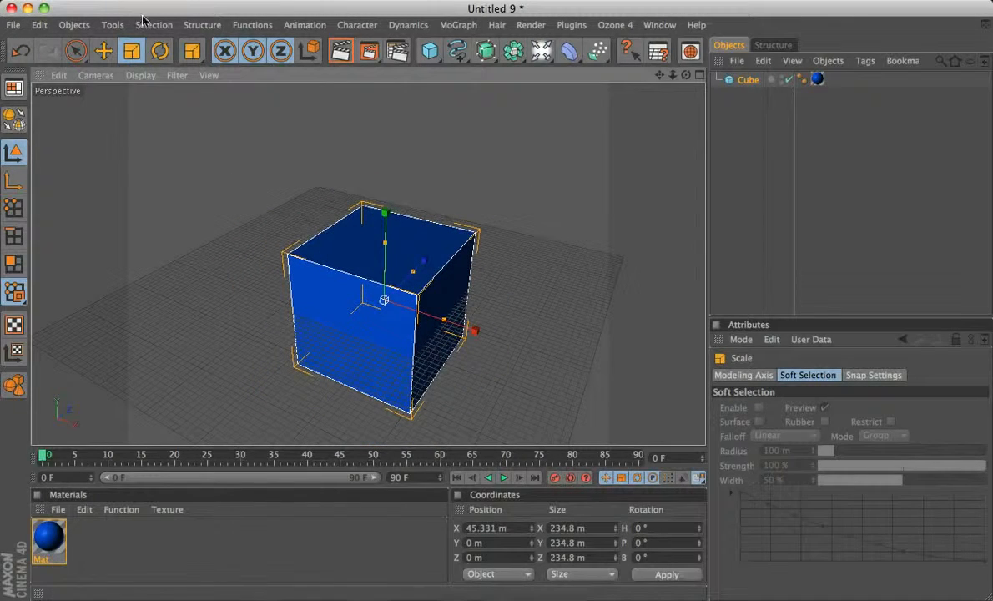
Step: Rotate the cube to about 45° pitch and 210° bank, and reset both rotation angles to 0°
key(r)
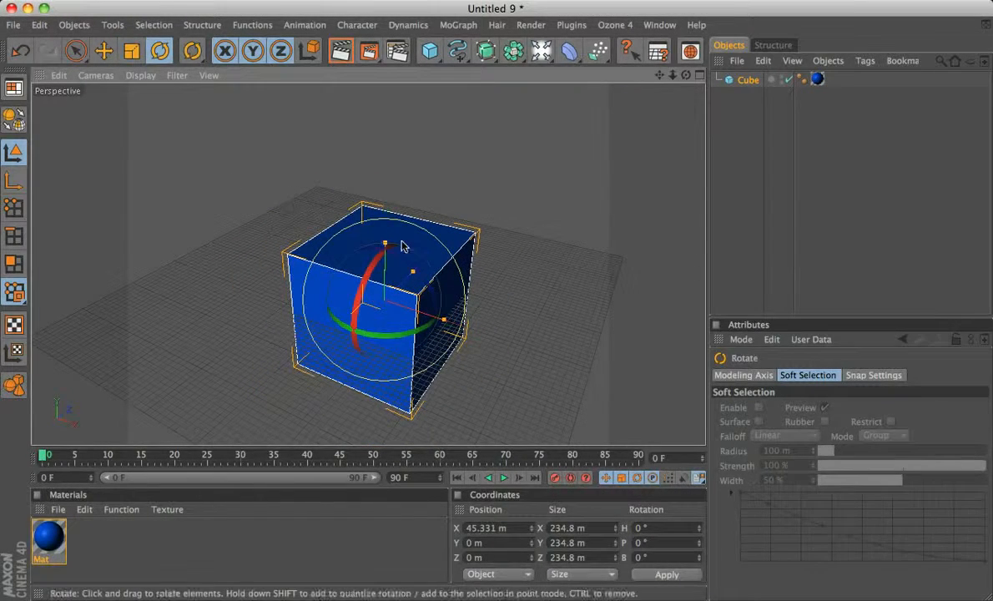
drag(370, 272, 434, 350)
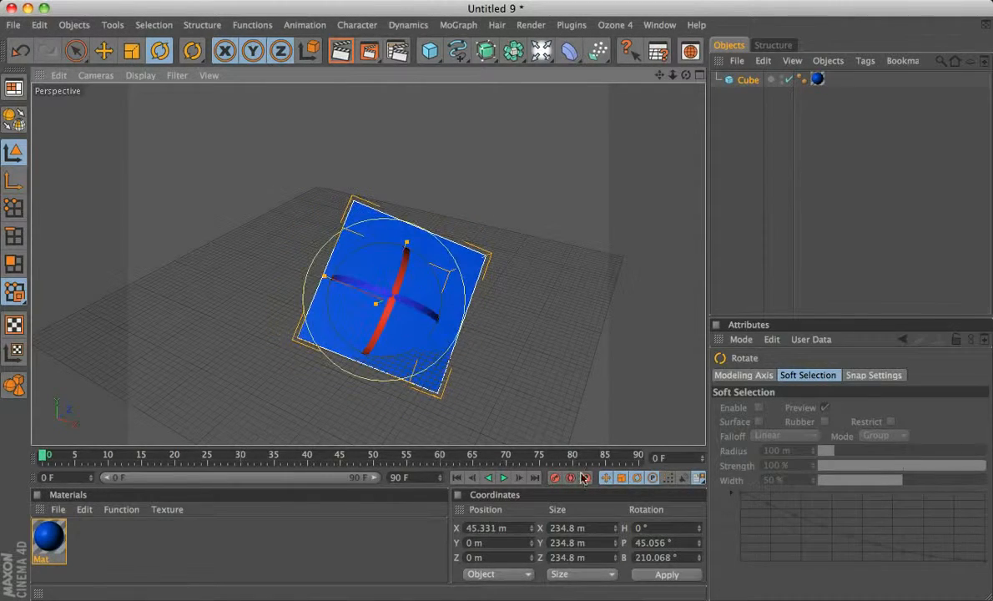
click(651, 543)
text(0)
key(Tab)
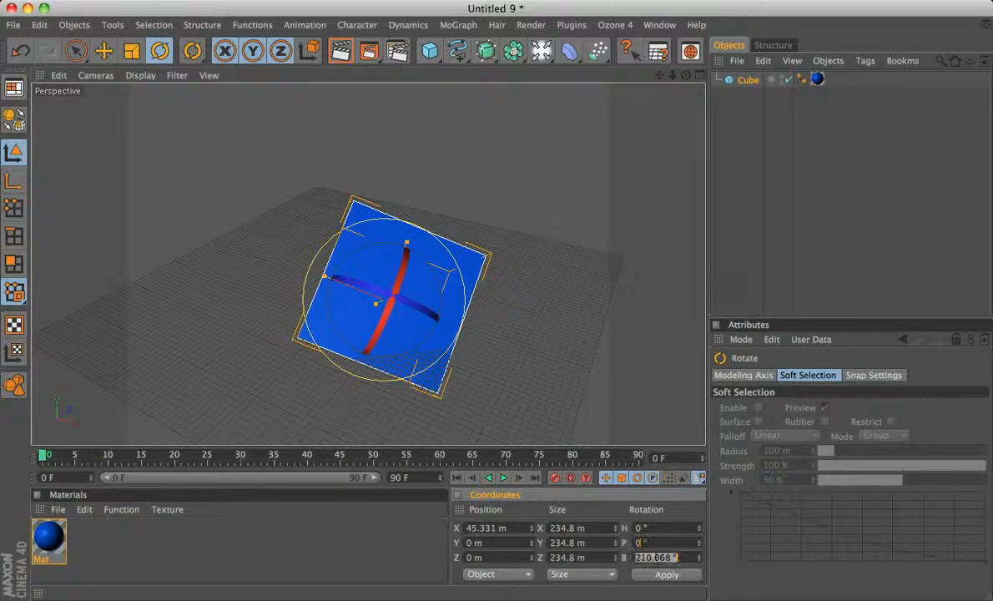
text(0)
click(659, 570)
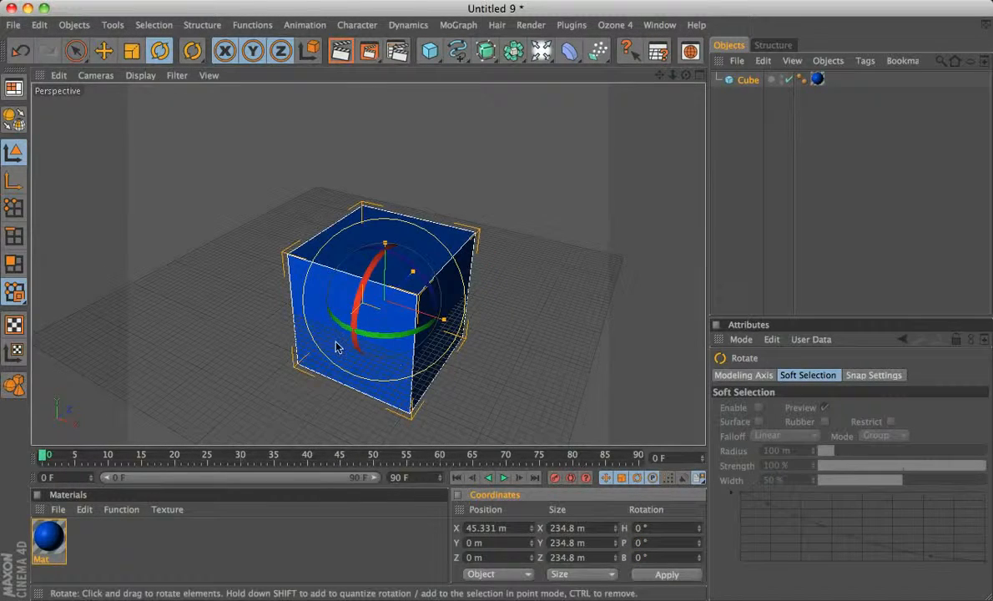
Step: Render only a rectangular region of the view covering the cube's upper-right part, and clear the preview
click(75, 50)
alt+drag(275, 225, 217, 215)
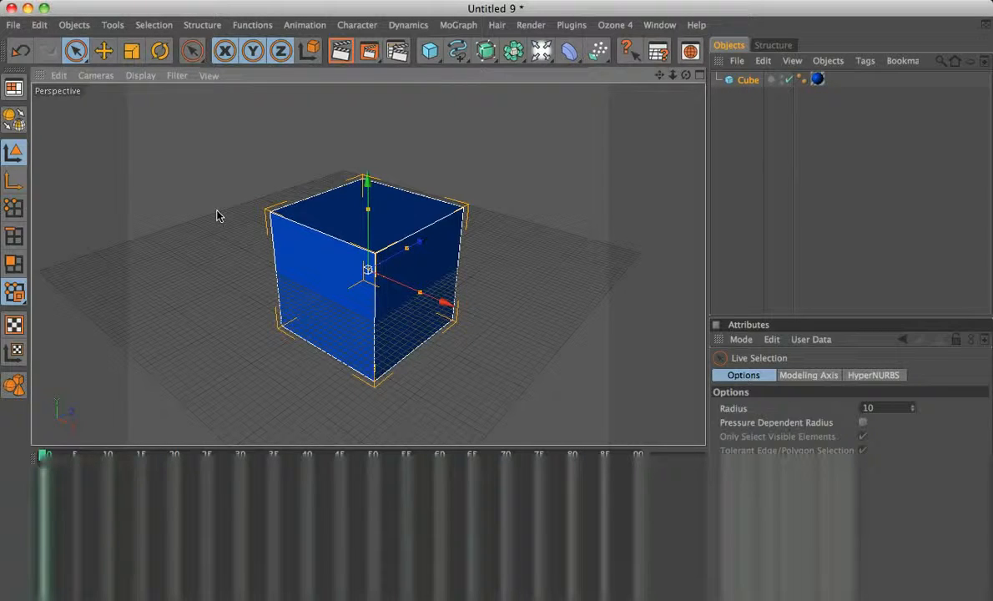
click(369, 52)
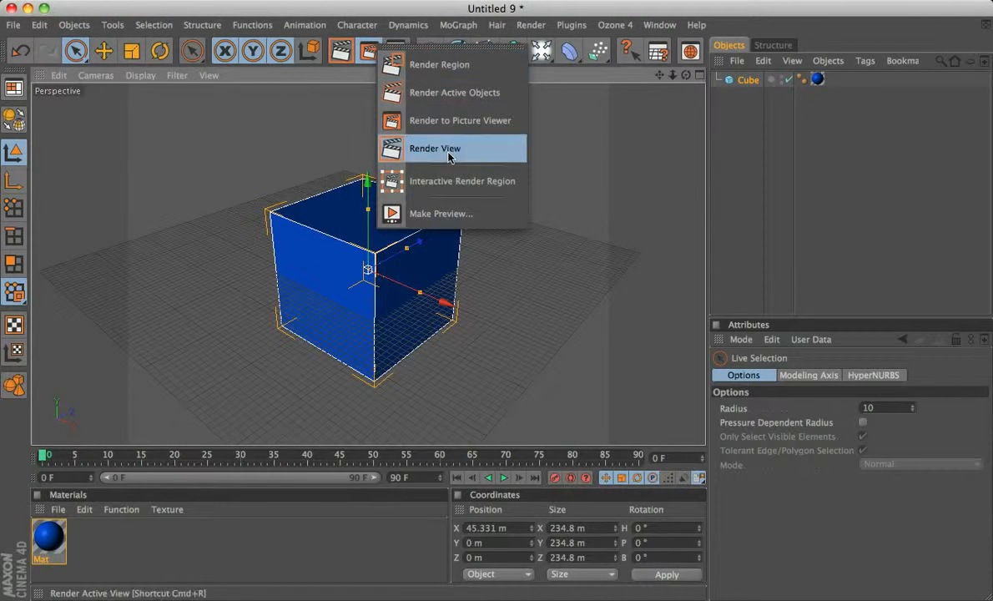
click(408, 65)
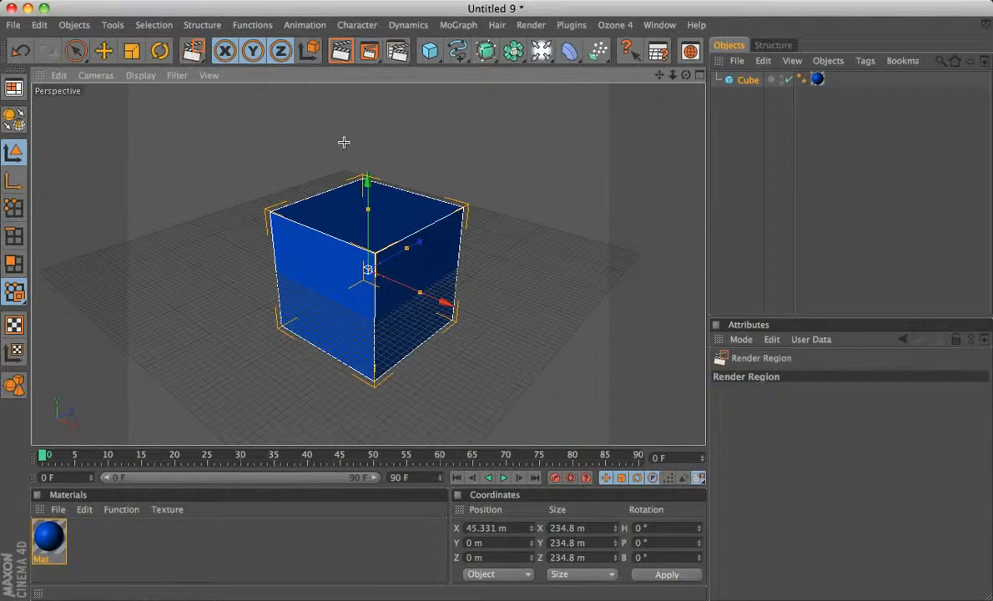
drag(344, 143, 547, 342)
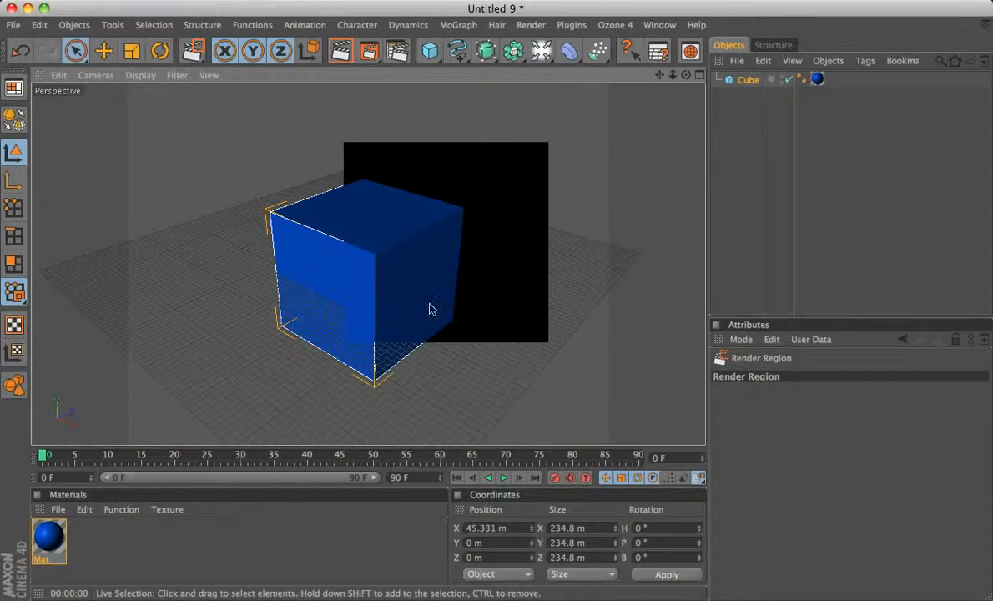
click(357, 132)
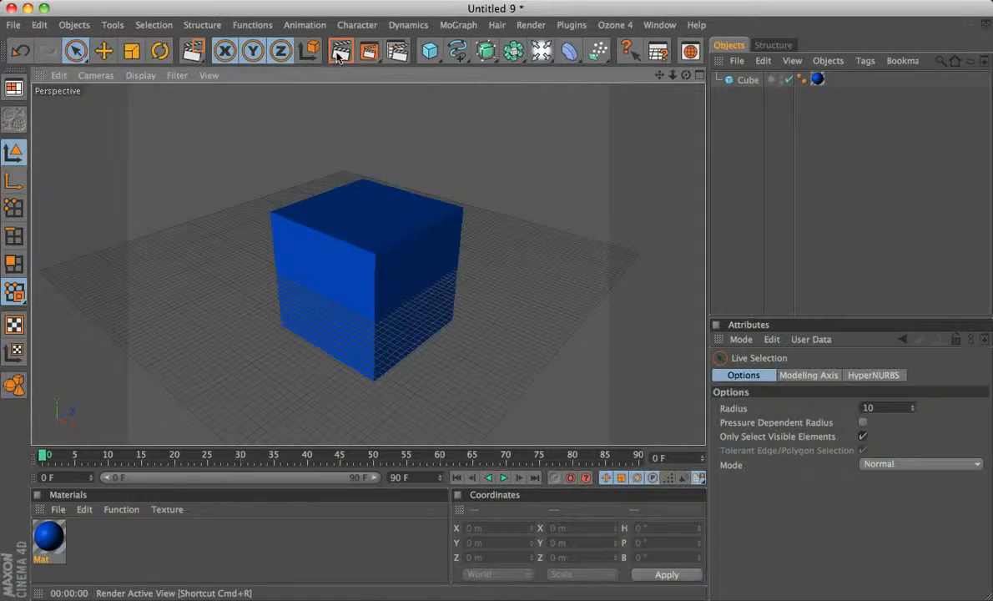
Step: Render the whole perspective view of the cube twice, from slightly different angles
click(341, 52)
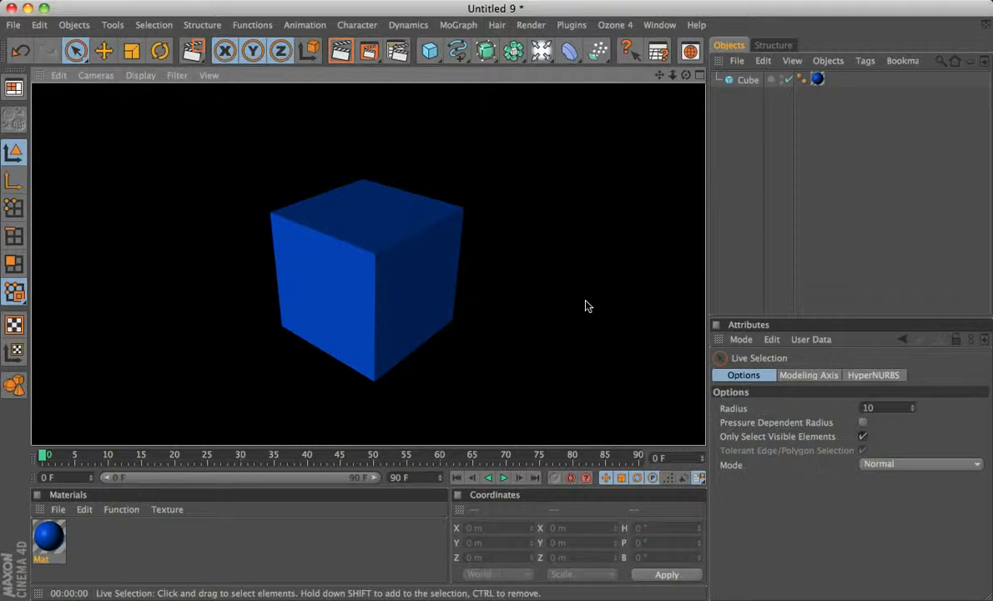
click(399, 313)
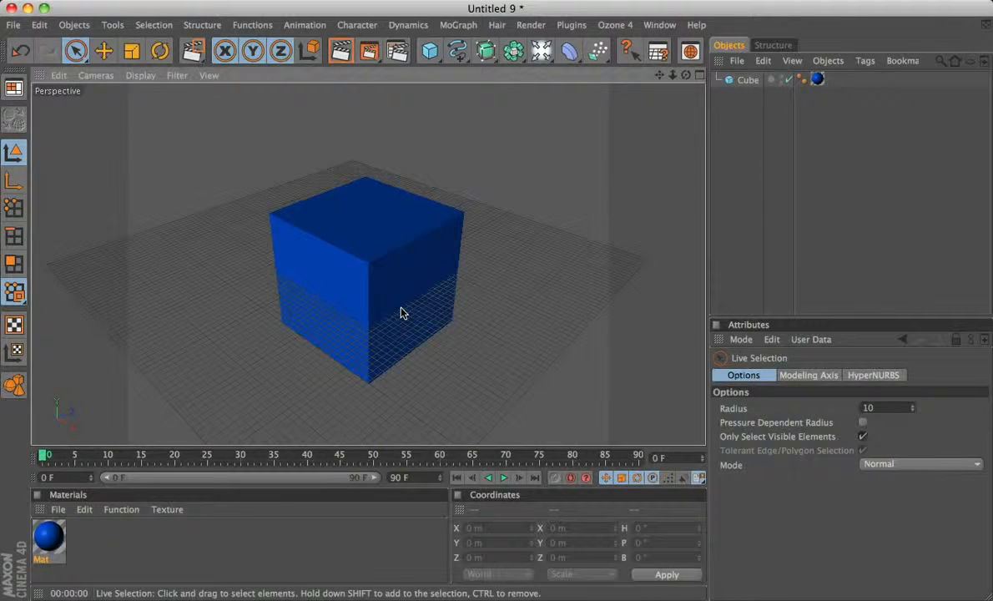
key(super+r)
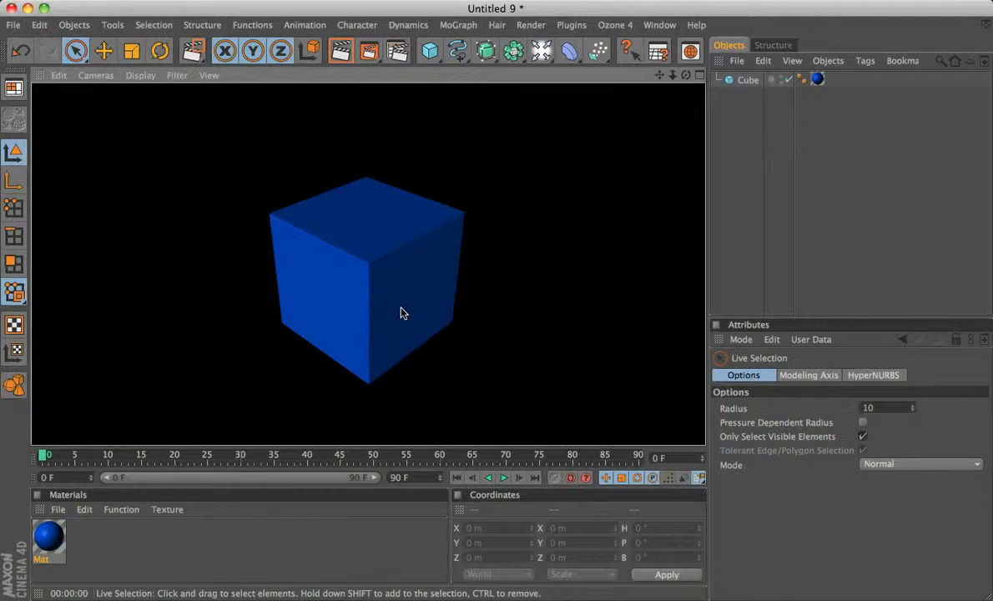
click(401, 313)
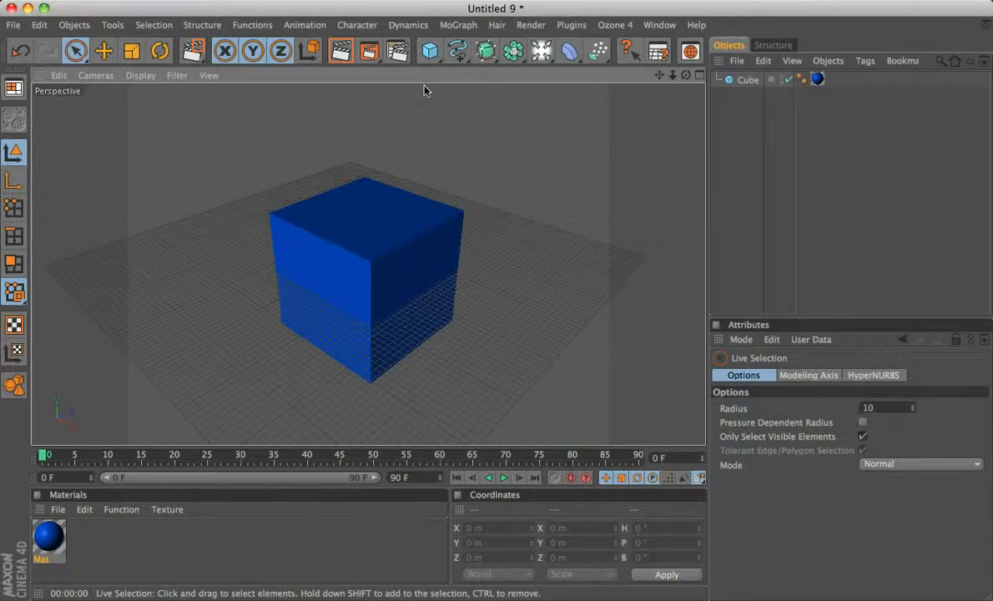
Step: Add a Figure primitive to the scene and delete it
click(427, 54)
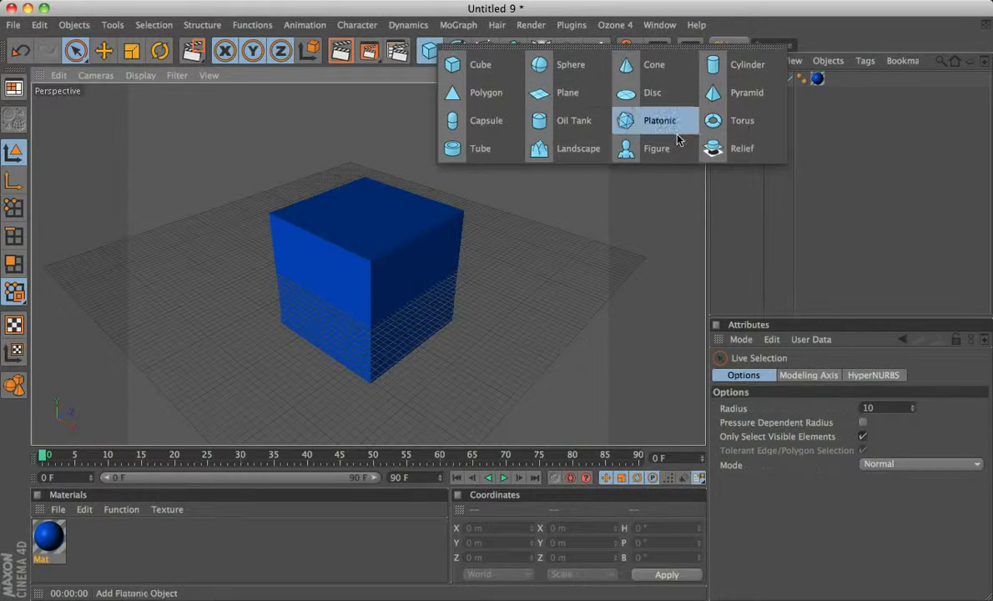
click(630, 150)
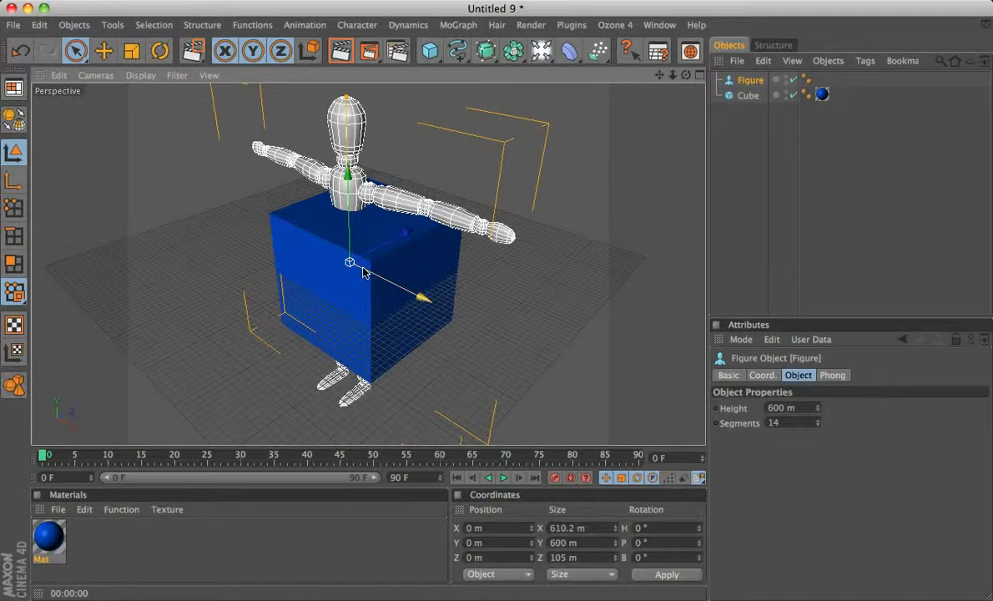
drag(363, 268, 491, 330)
key(Delete)
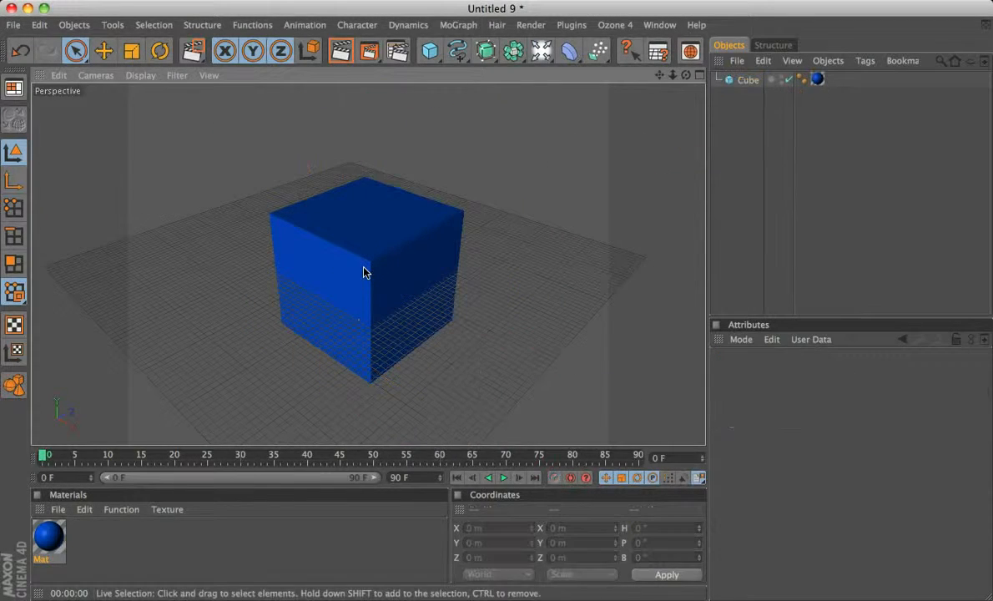
click(459, 57)
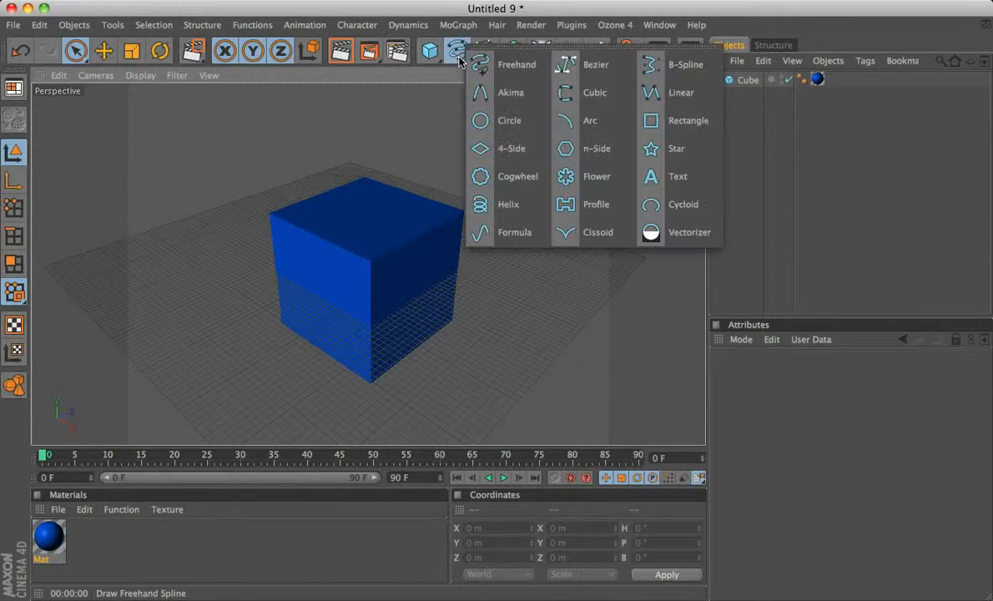
click(481, 56)
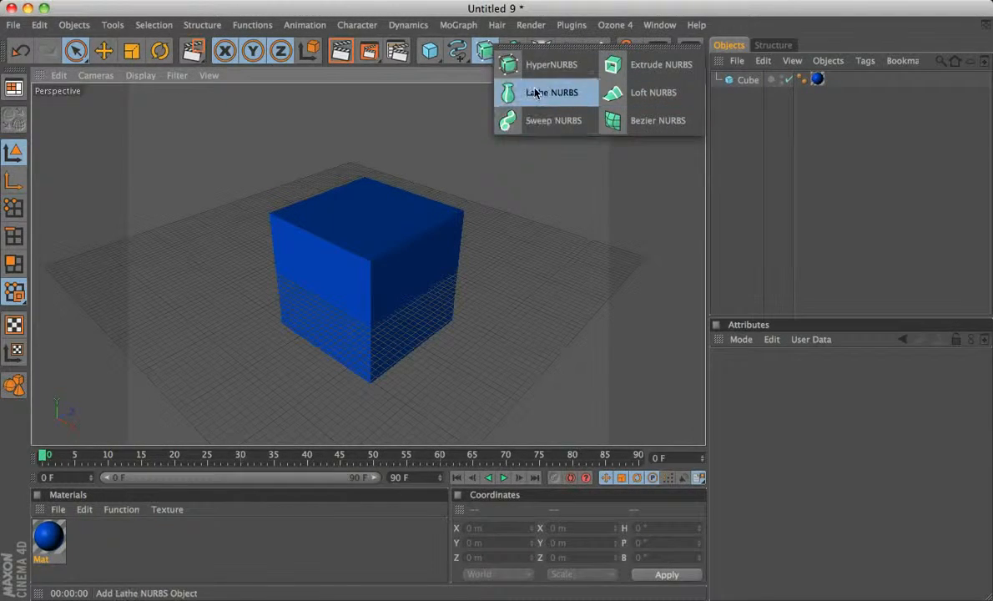
click(514, 51)
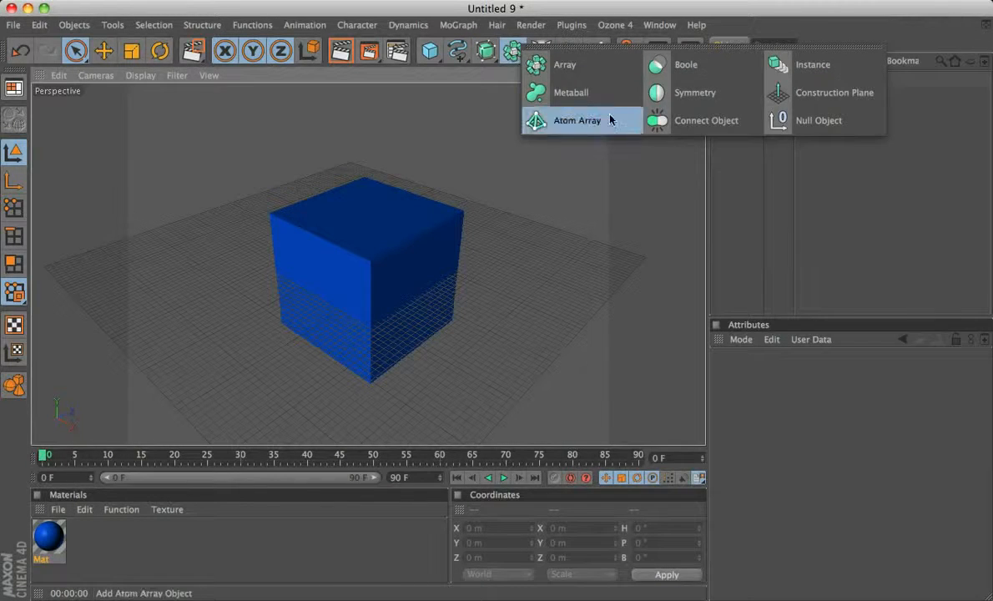
click(513, 52)
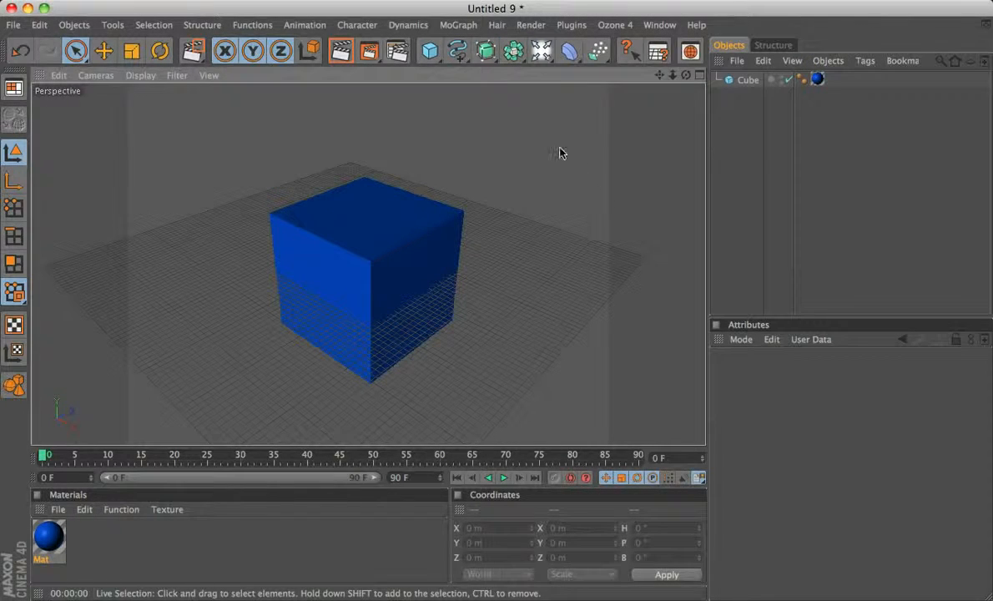
Step: Add an omni light beside the cube at about X 366 m, Y 314 m, Z -271 m and render the view
click(541, 52)
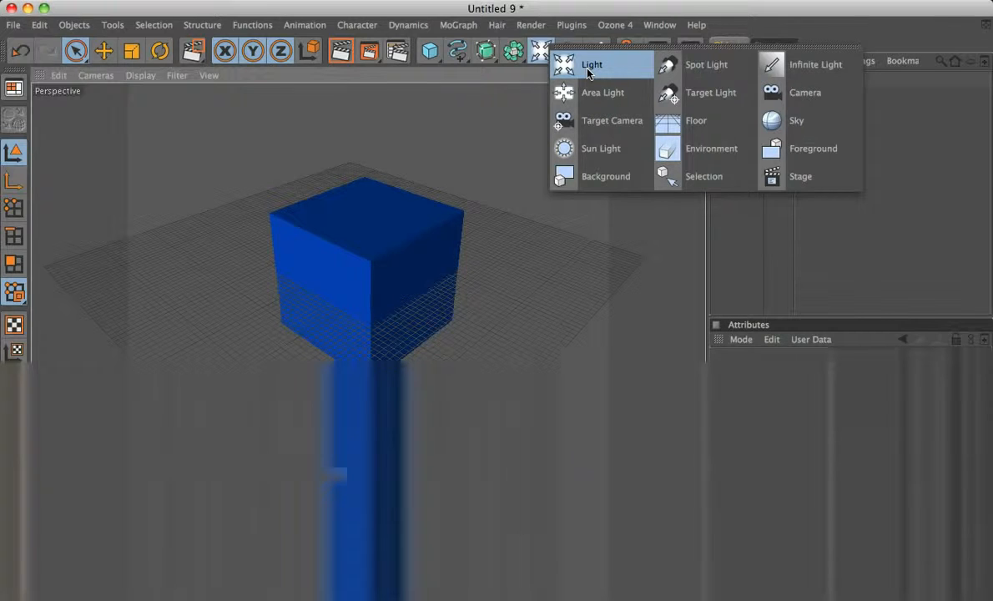
click(589, 67)
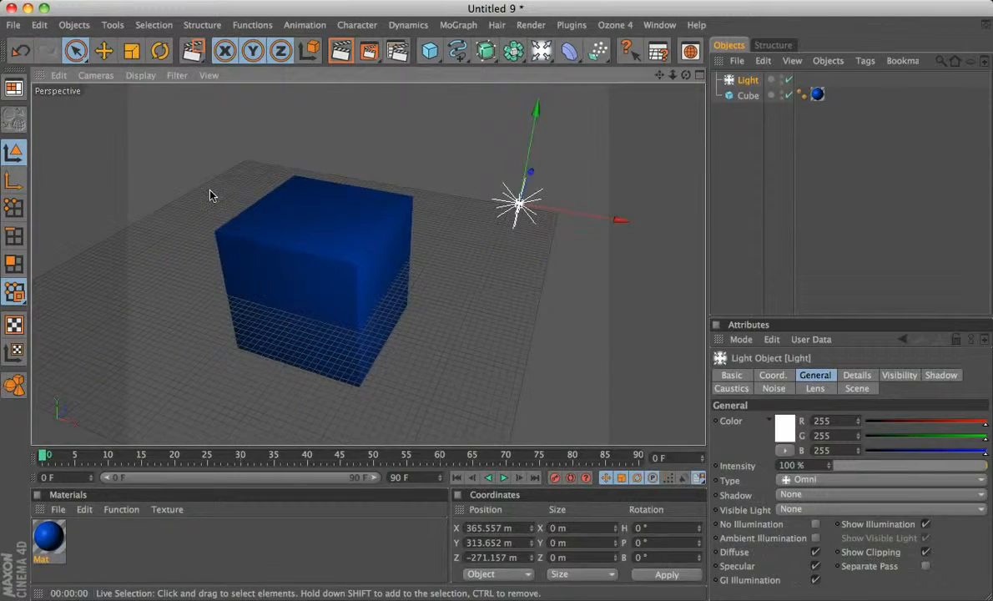
key(super+r)
scroll(346, 288, down, 5)
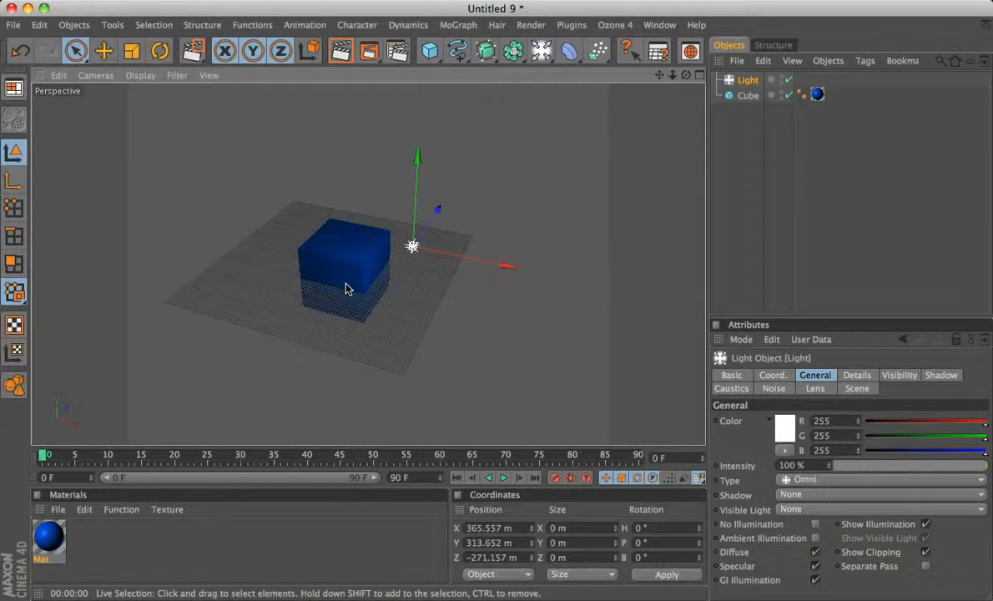
scroll(347, 289, down, 1)
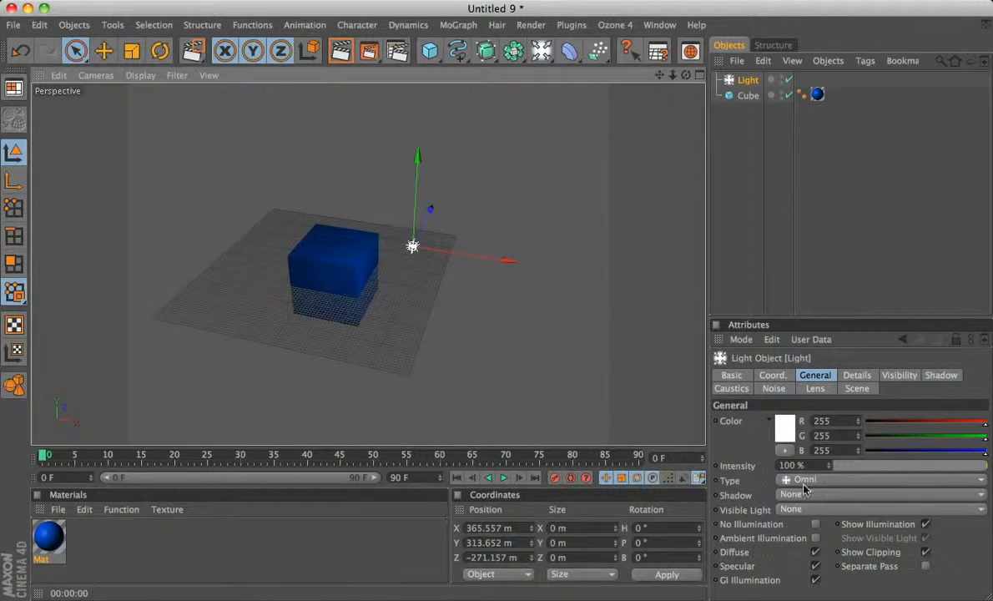
Step: Review the light's basic, coordinate, details, visibility and shadow properties
click(739, 376)
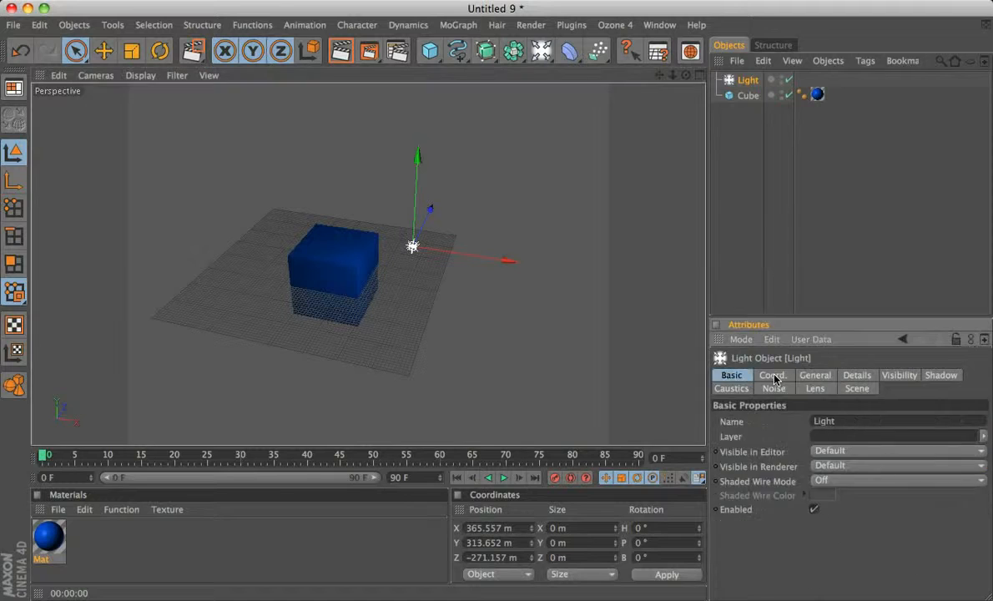
click(773, 376)
click(856, 376)
click(899, 376)
click(938, 375)
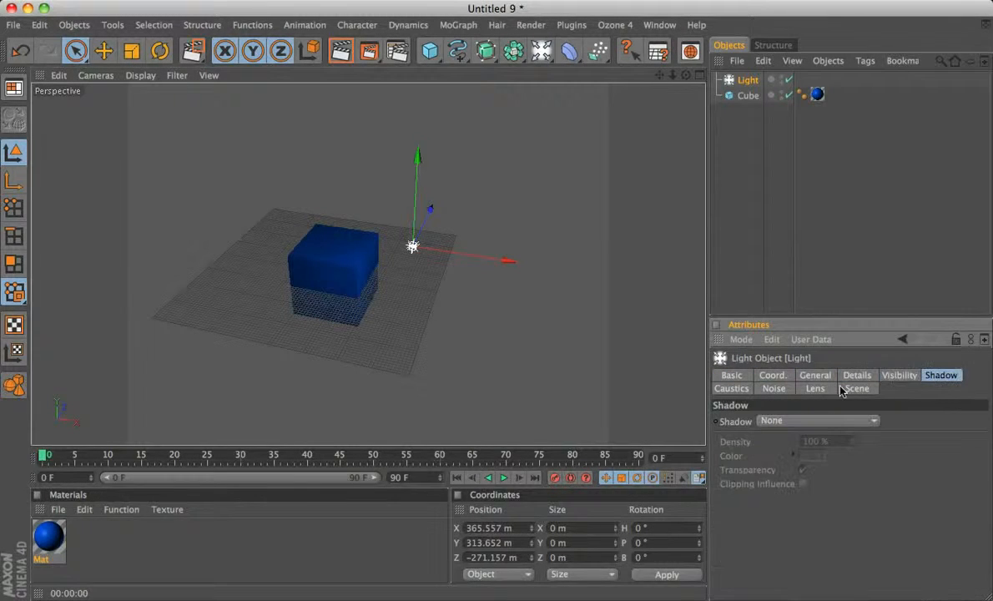
click(726, 375)
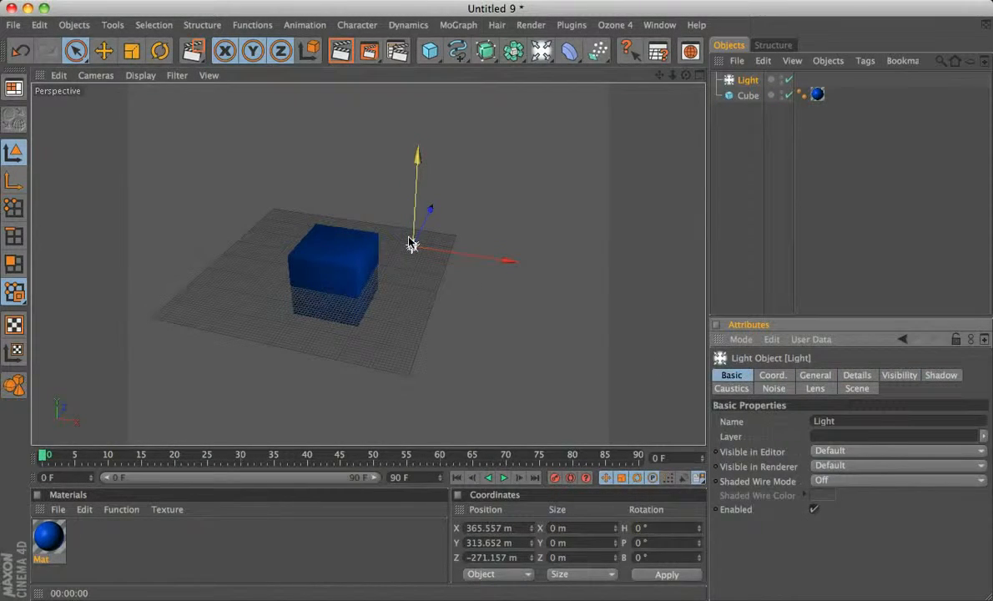
Step: Delete the light from the scene
key(Delete)
scroll(367, 242, down, 2)
scroll(368, 240, up, 5)
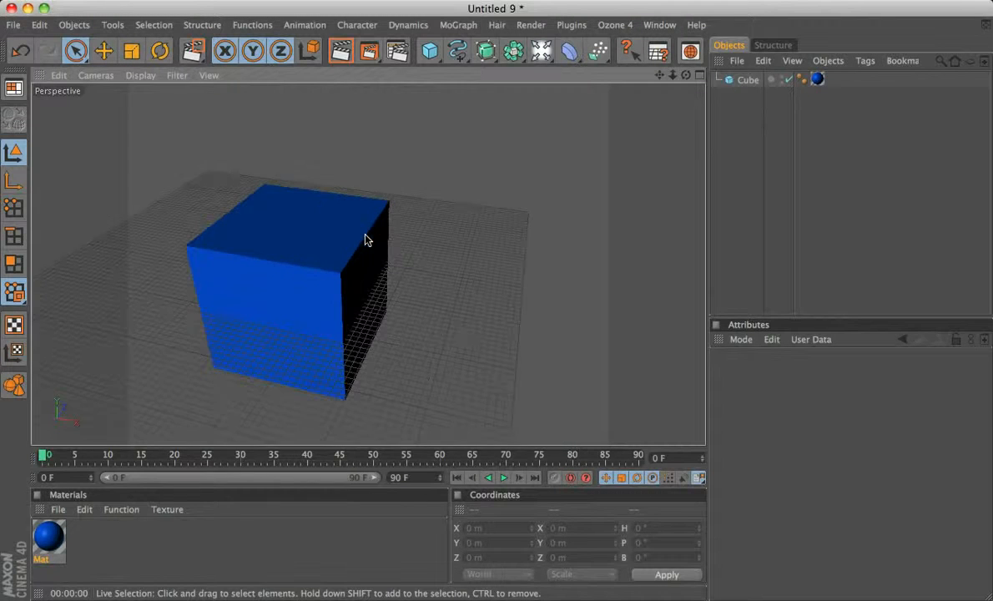
alt+middle_drag(365, 236, 458, 249)
alt+drag(366, 237, 285, 254)
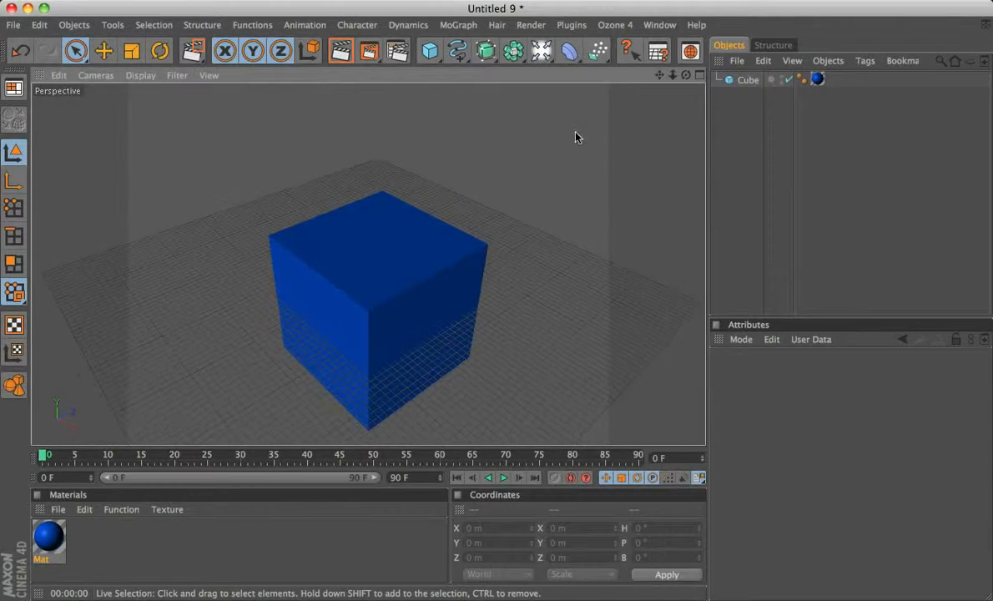
Step: Select the blue cube object
click(749, 80)
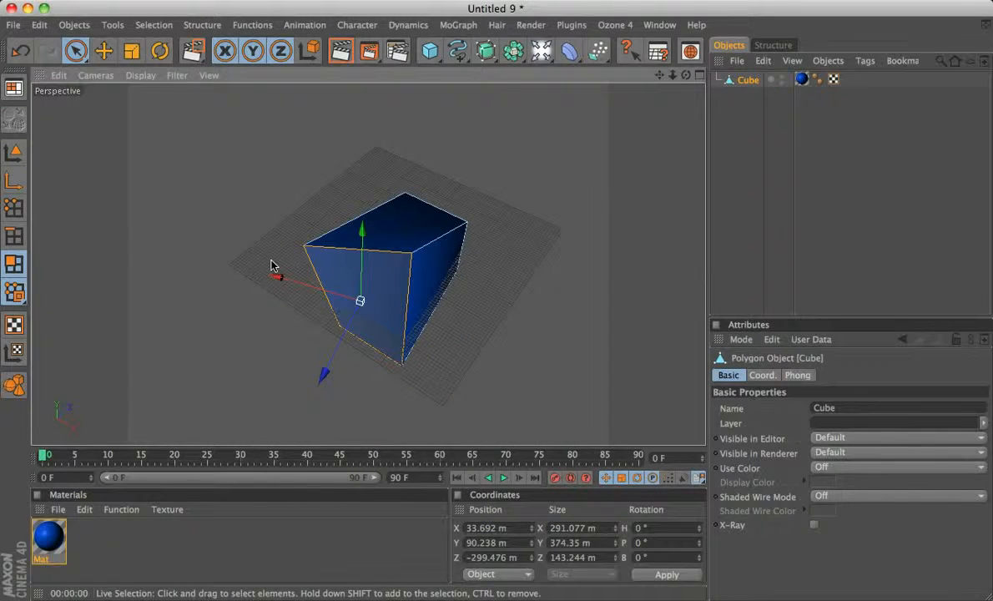
click(202, 25)
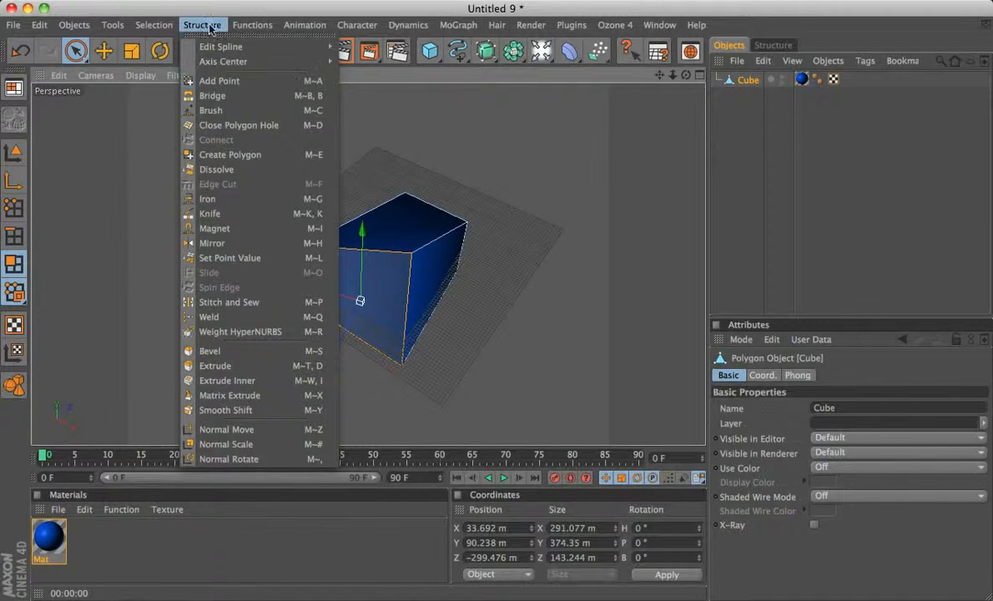
click(175, 362)
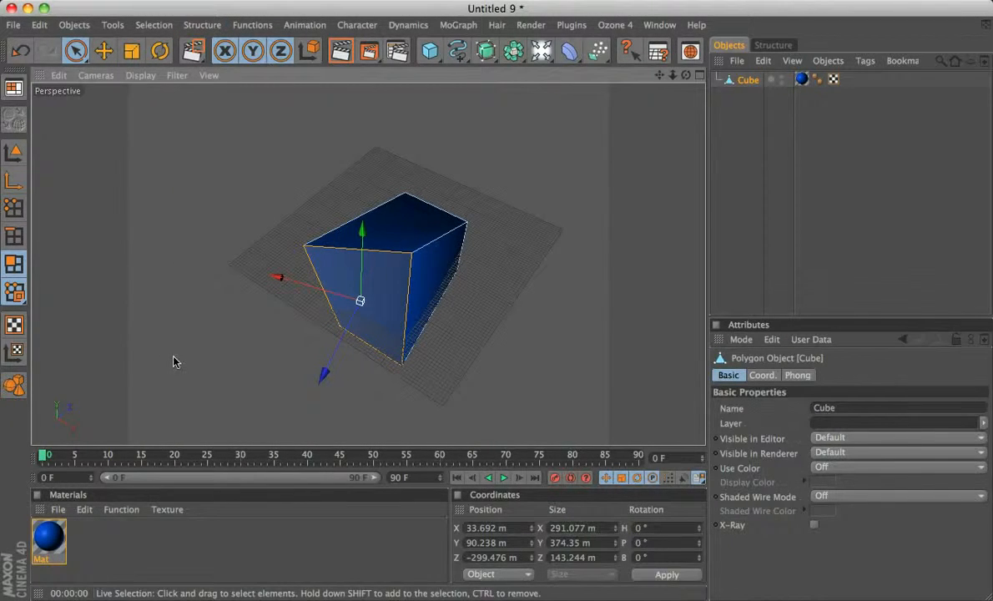
Step: Move the whole reshaped cube to an X position of about 85 m and a Z position of about 85 m
alt+drag(349, 320, 480, 330)
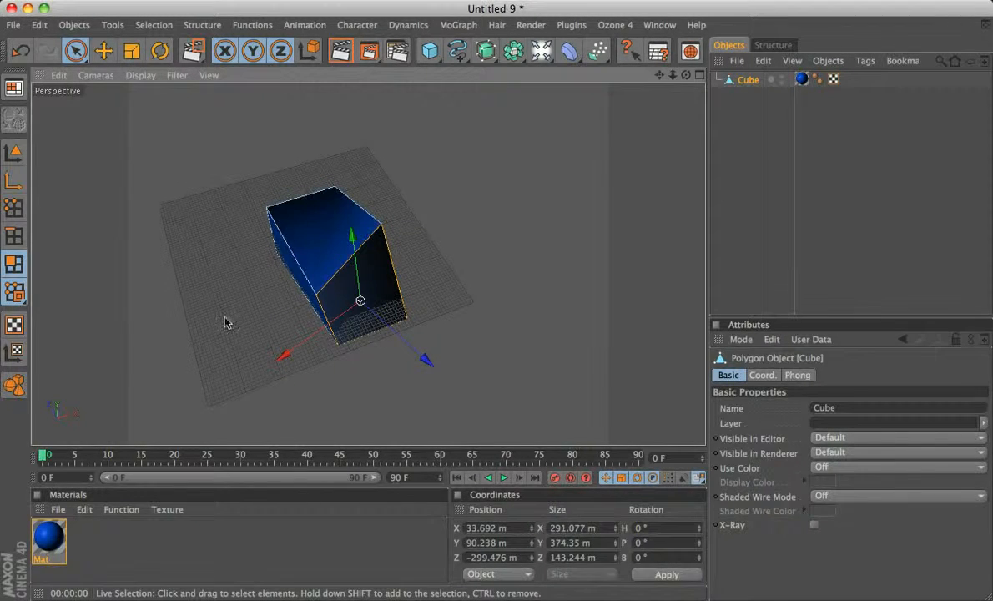
click(11, 385)
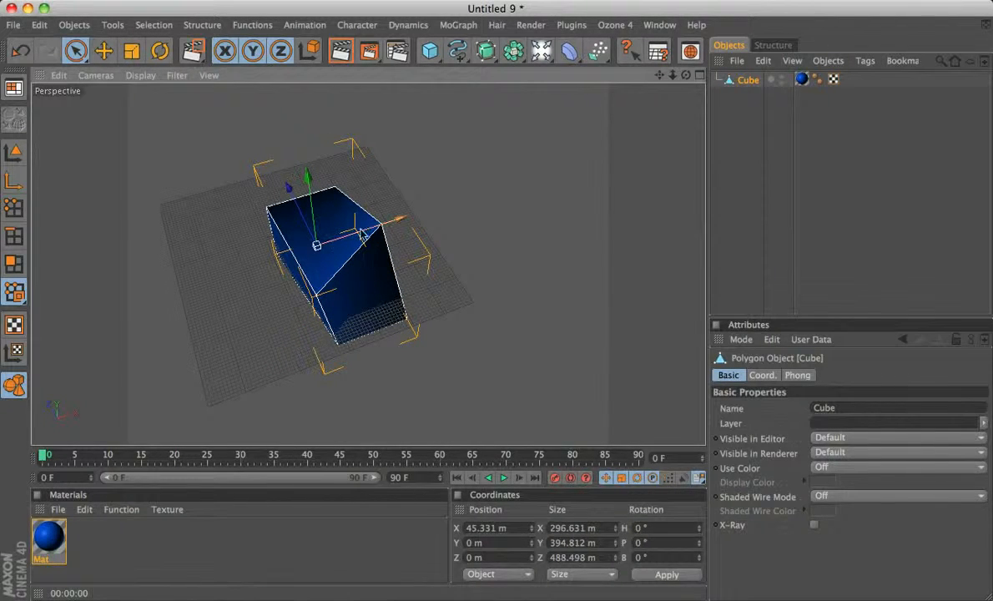
drag(363, 227, 295, 190)
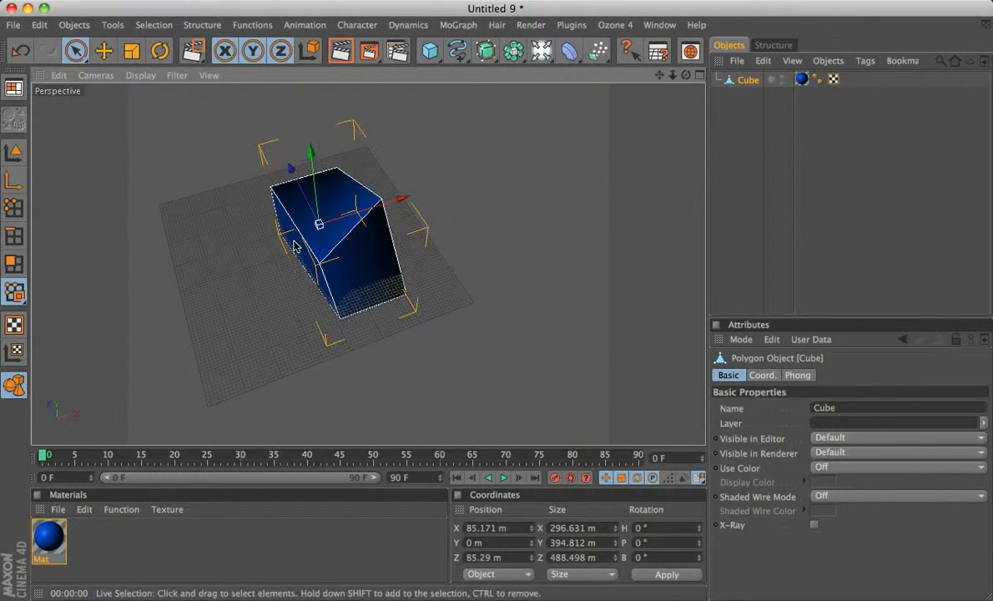
alt+drag(293, 242, 250, 232)
alt+drag(351, 292, 280, 260)
alt+middle_drag(279, 260, 369, 306)
scroll(278, 263, up, 5)
alt+middle_drag(288, 298, 281, 273)
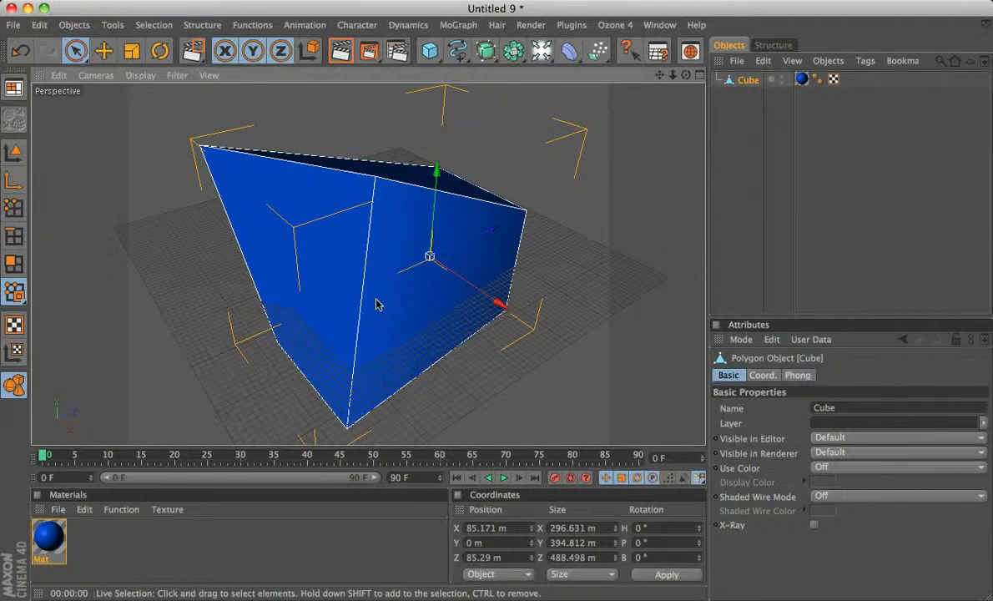
Step: Switch the interface to the jModeler (User) layout
click(660, 25)
mouse_move(691, 50)
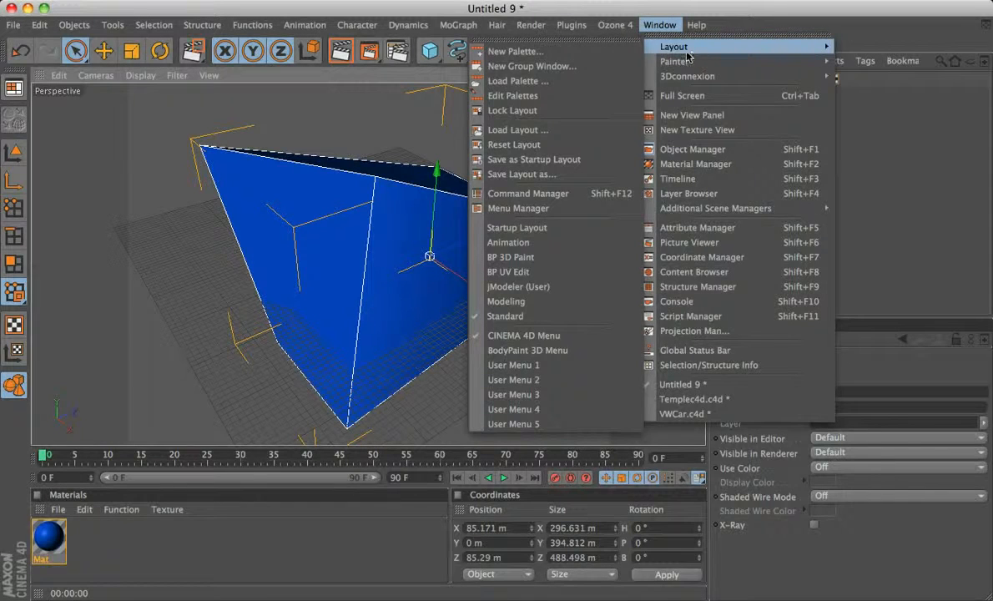
click(246, 110)
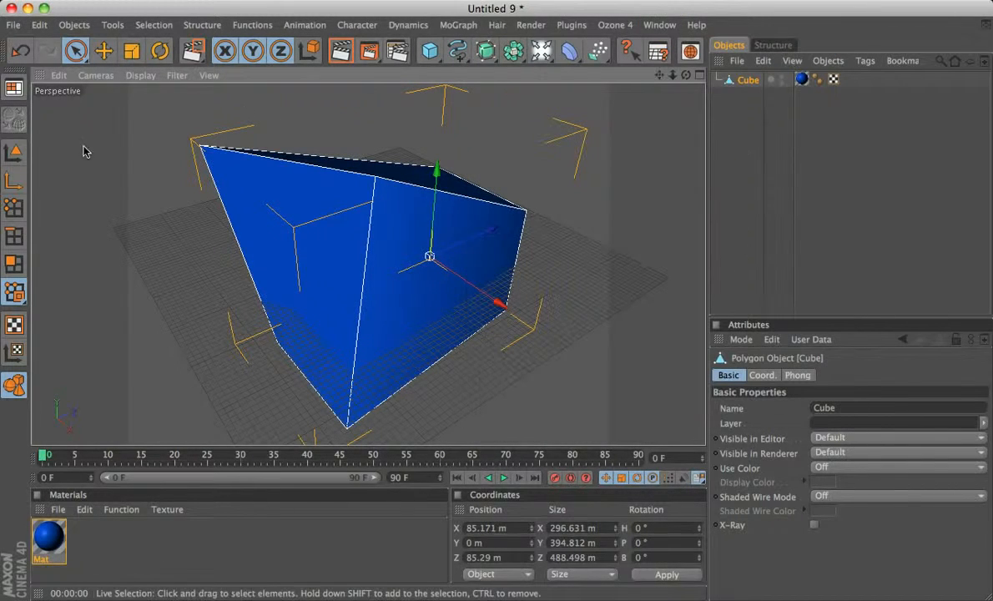
click(15, 88)
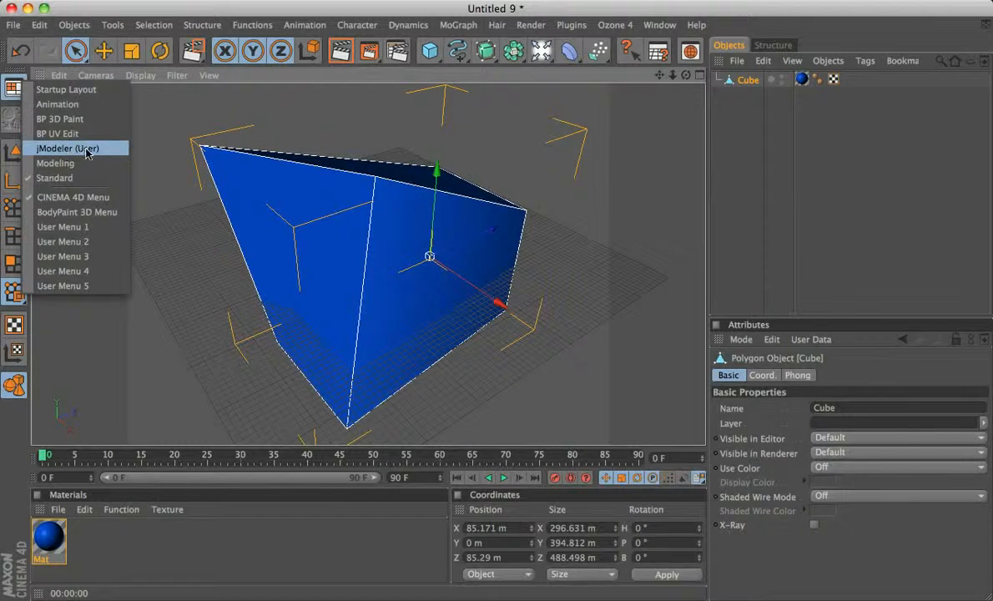
click(50, 148)
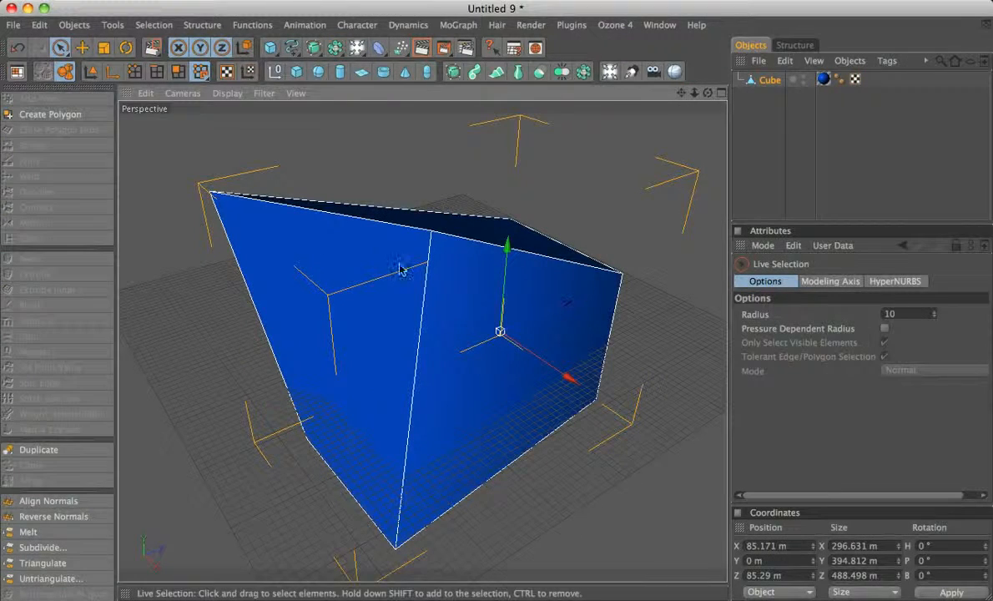
Step: Return the interface to the Standard layout
click(17, 71)
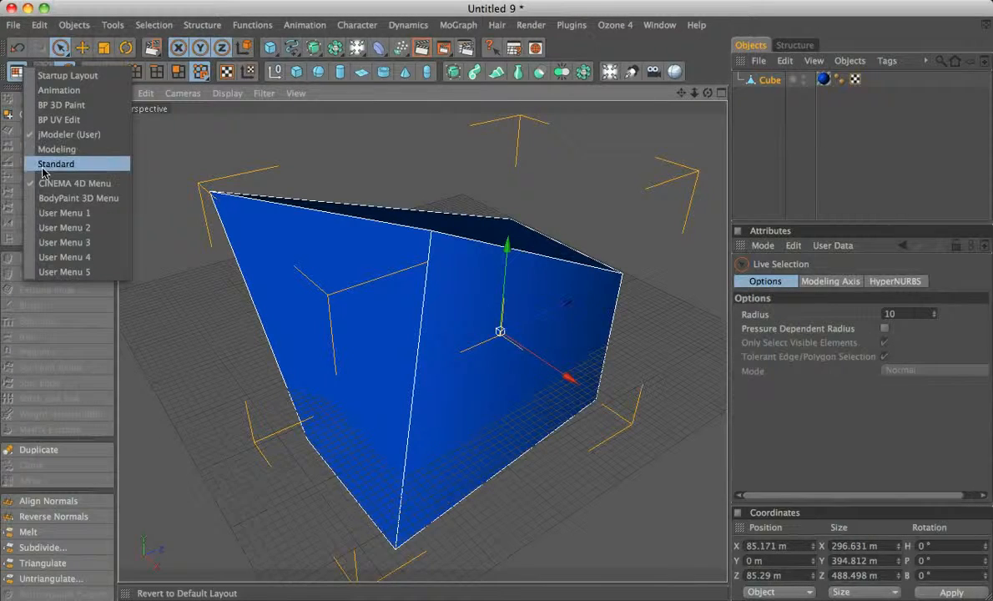
click(43, 164)
click(14, 87)
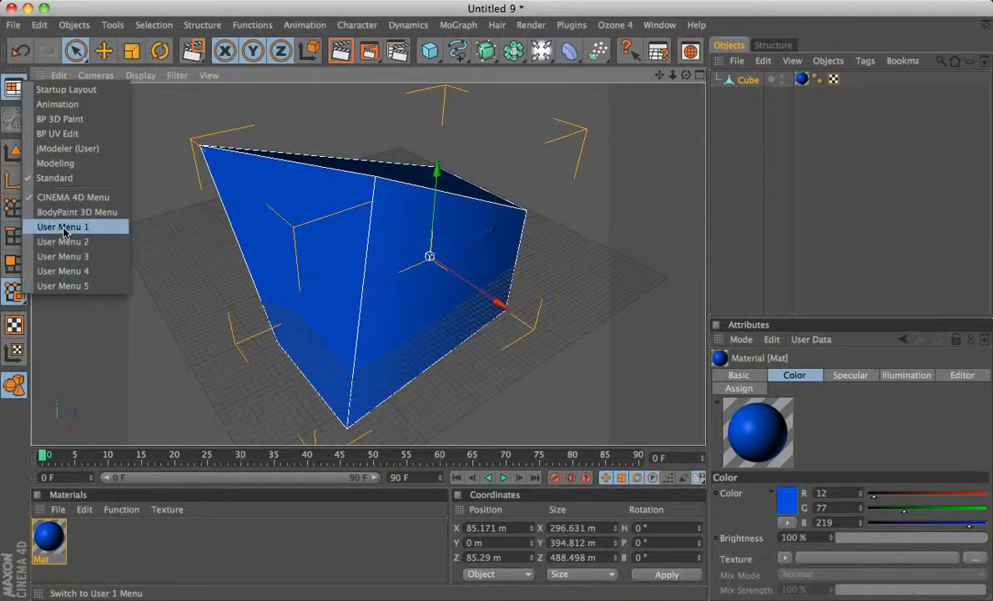
click(197, 287)
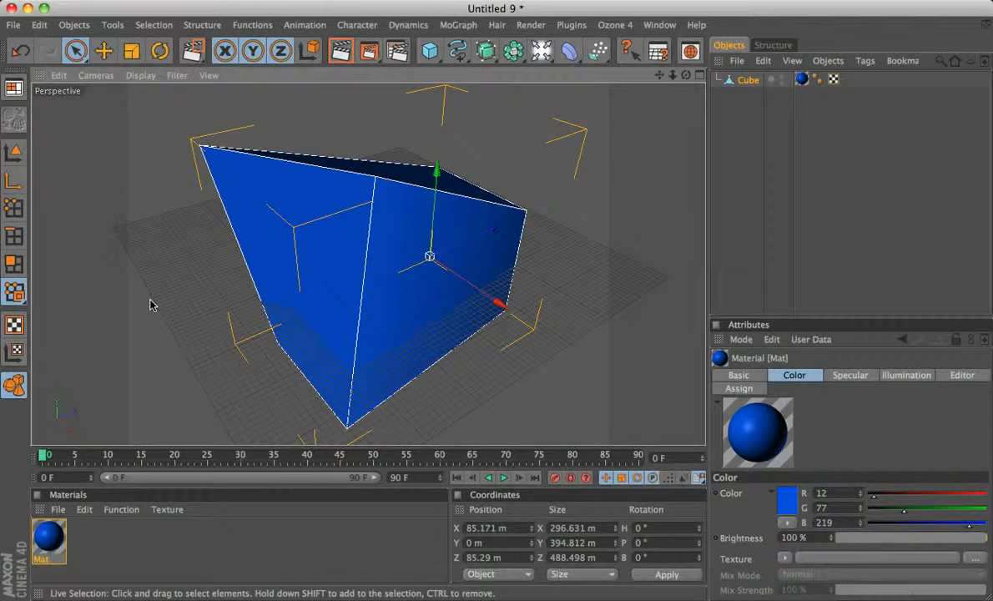
Step: Activate the Transfer tool for the selected cube and return to Live Selection
scroll(151, 305, down, 2)
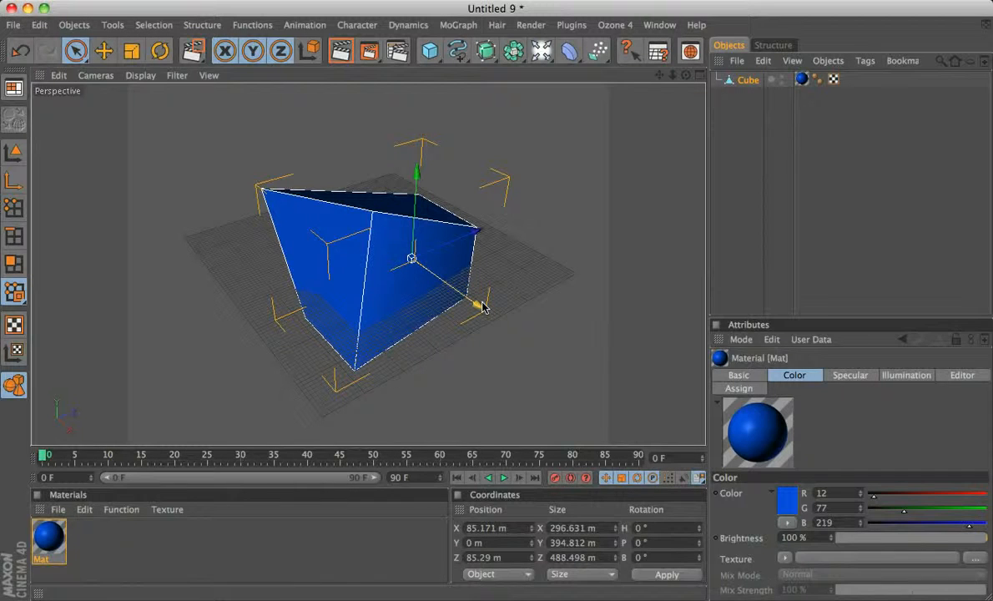
key(v)
mouse_move(443, 281)
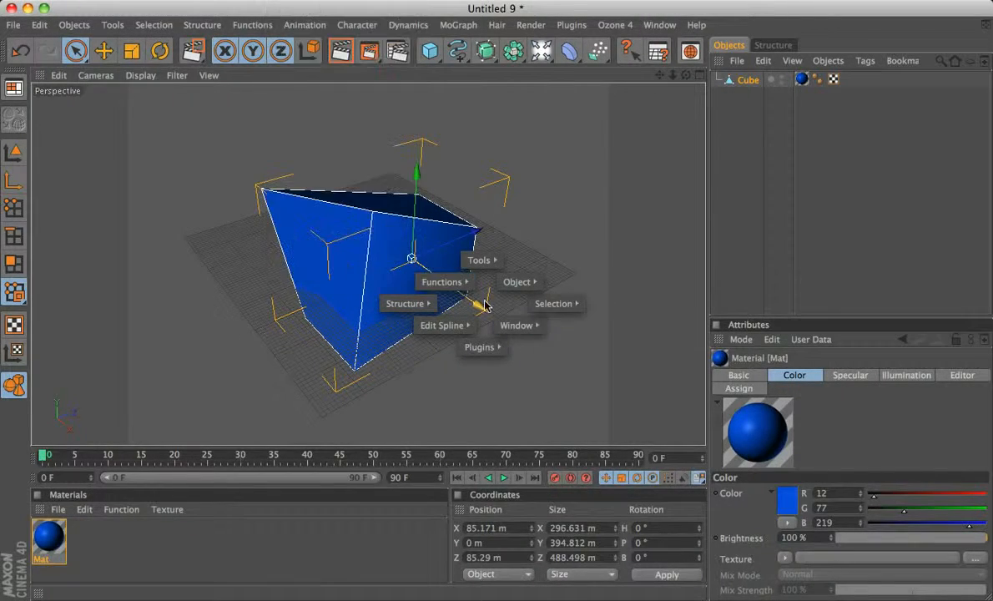
mouse_move(515, 283)
click(615, 237)
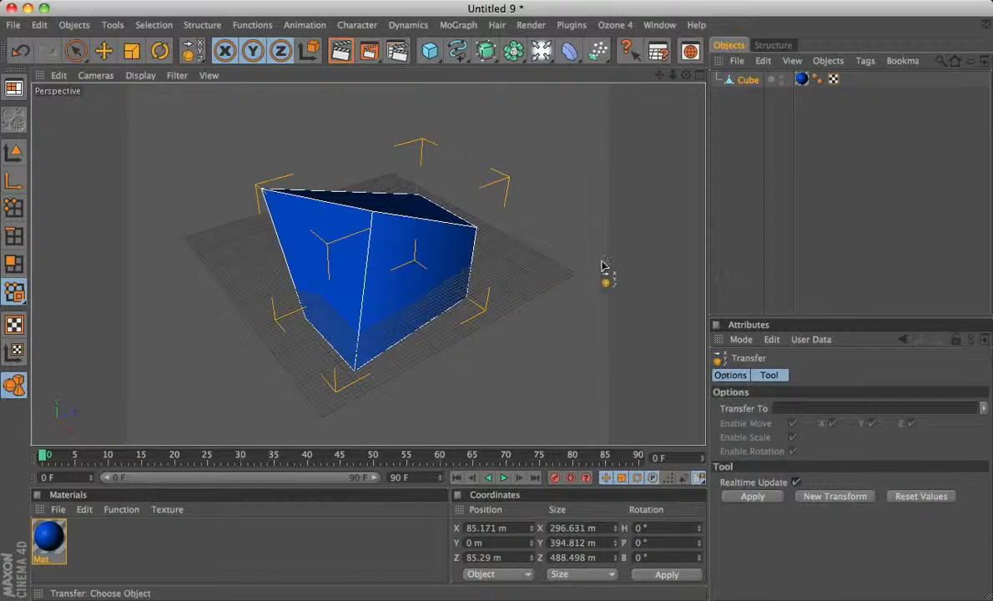
key(space)
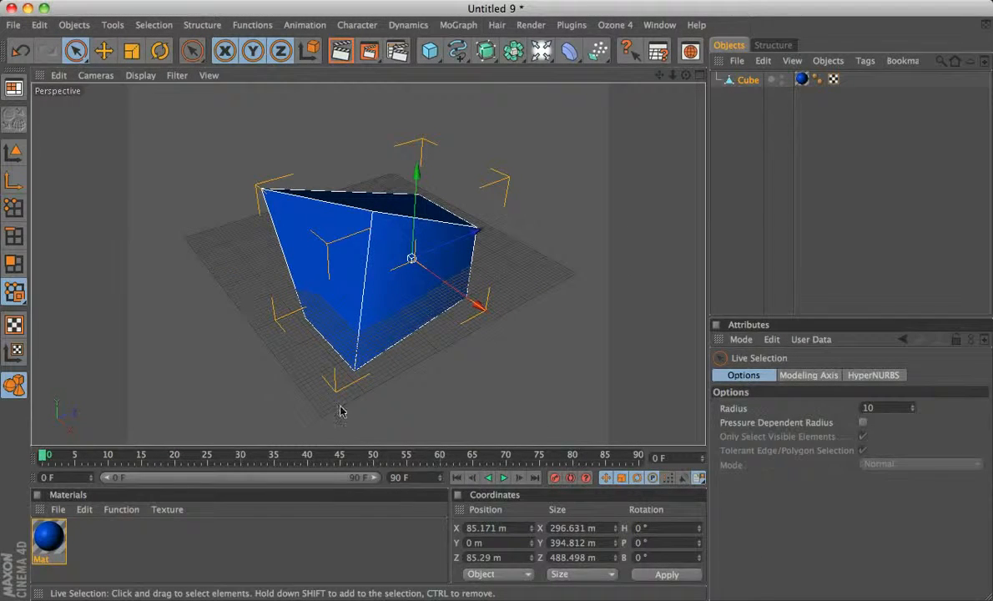
Step: Review the modeling commands offered in the viewport's quick-access command wheel
key(v)
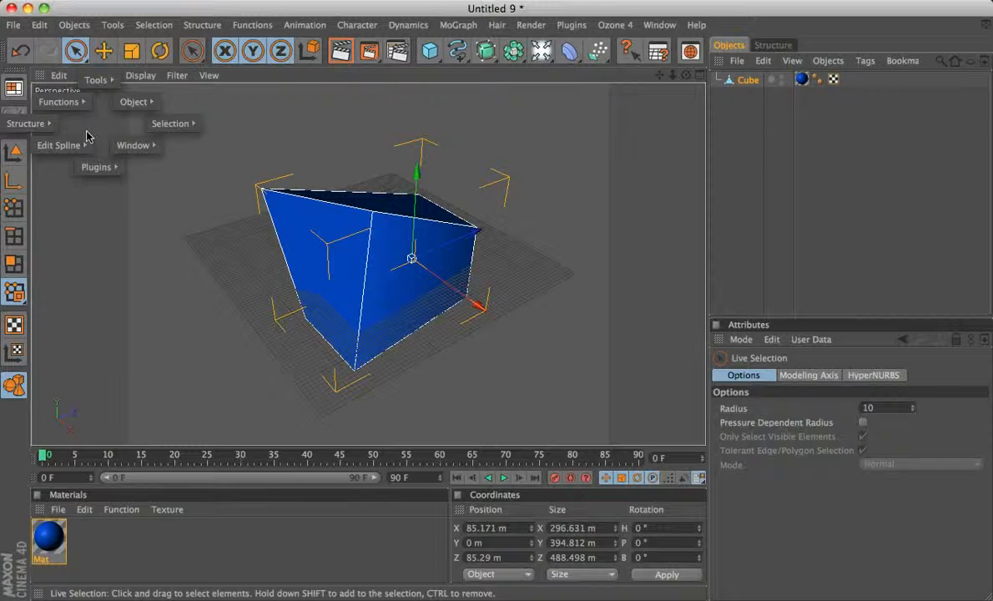
mouse_move(56, 118)
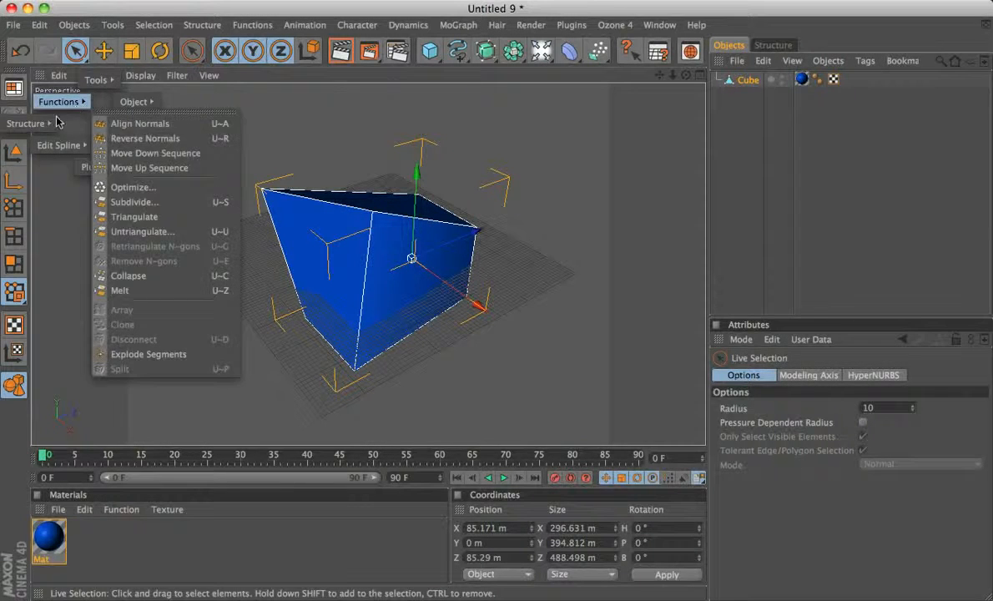
mouse_move(179, 125)
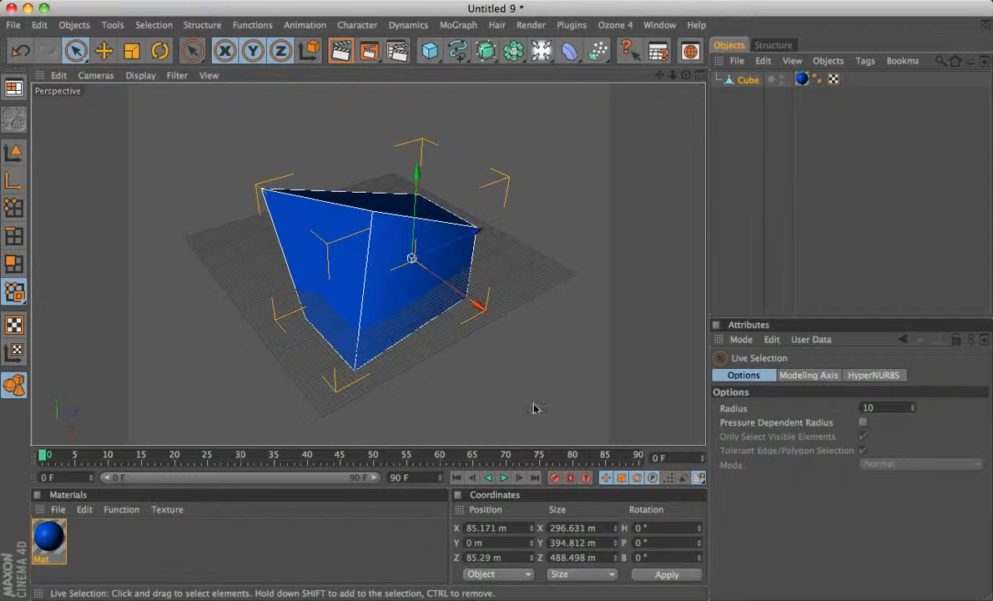
key(v)
alt+drag(246, 250, 200, 226)
alt+drag(232, 263, 205, 203)
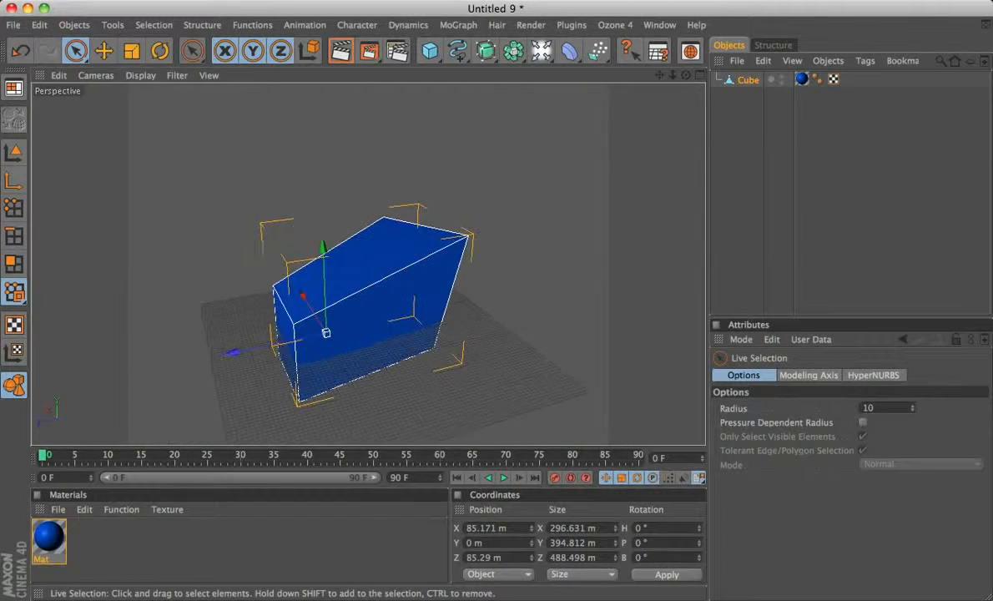
Step: Examine the key combinations assigned to the Functions and Structure modeling commands
click(237, 26)
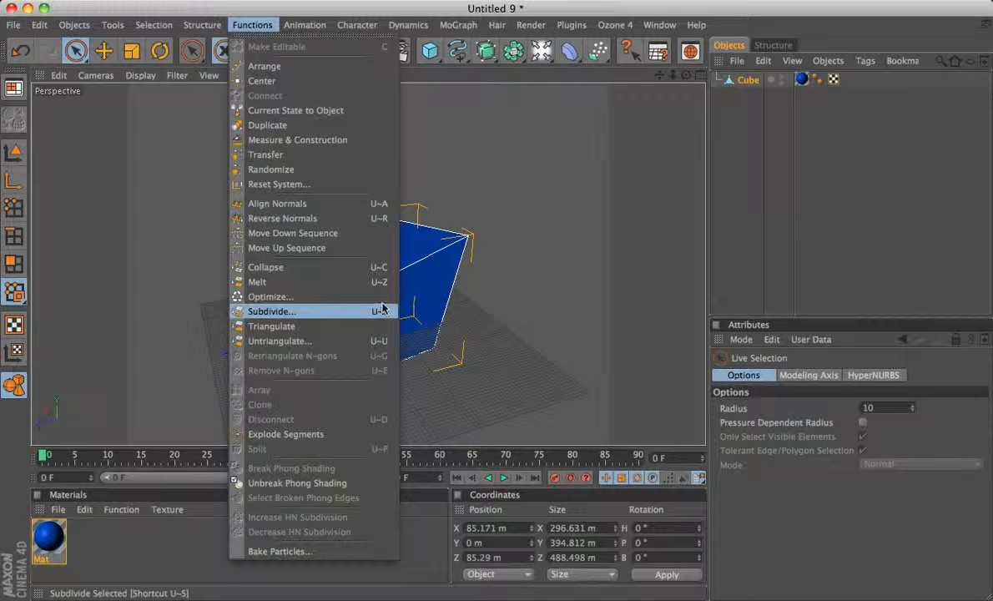
click(558, 220)
key(u)
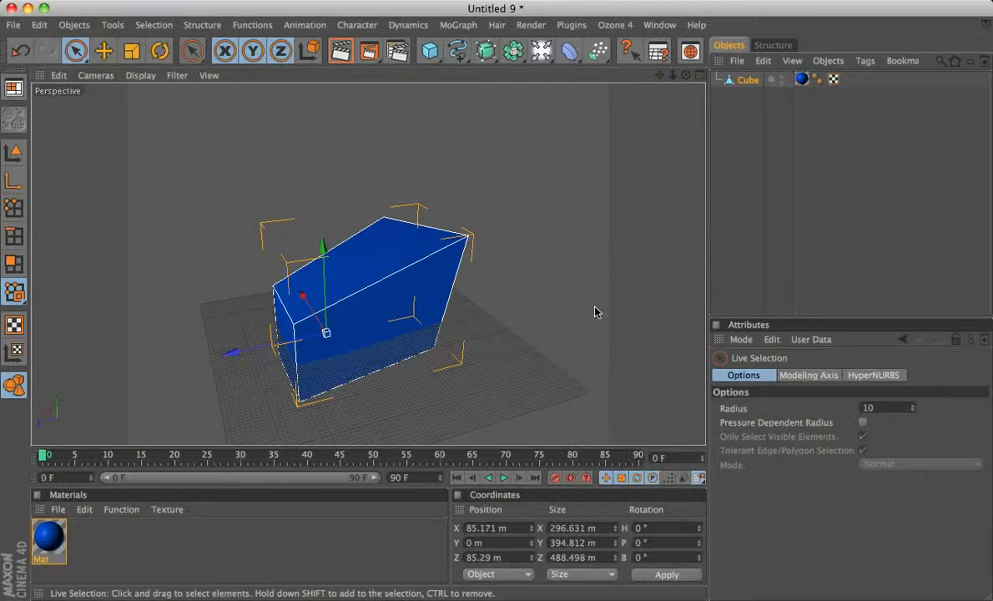
key(u)
click(247, 28)
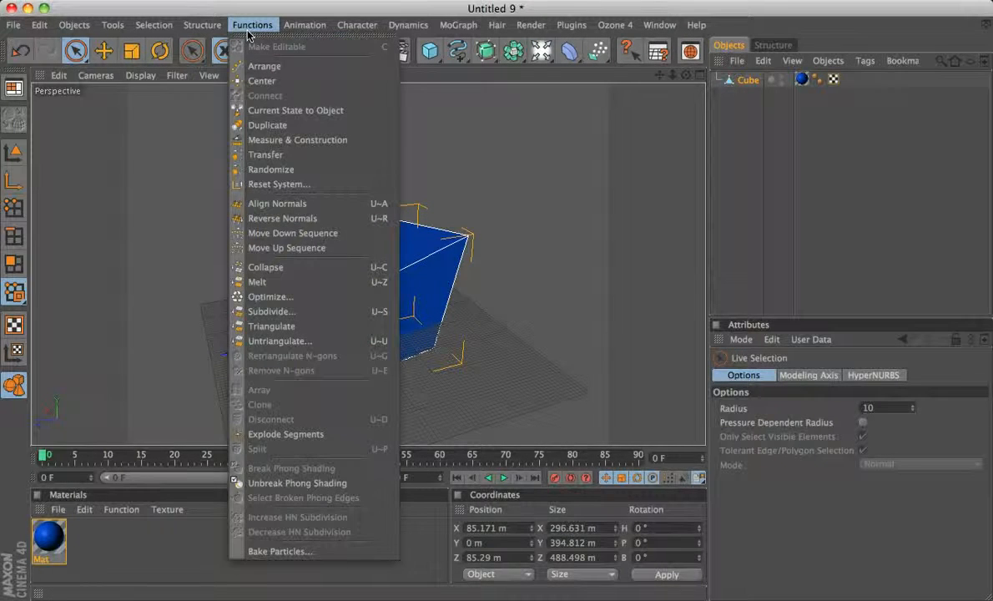
mouse_move(202, 25)
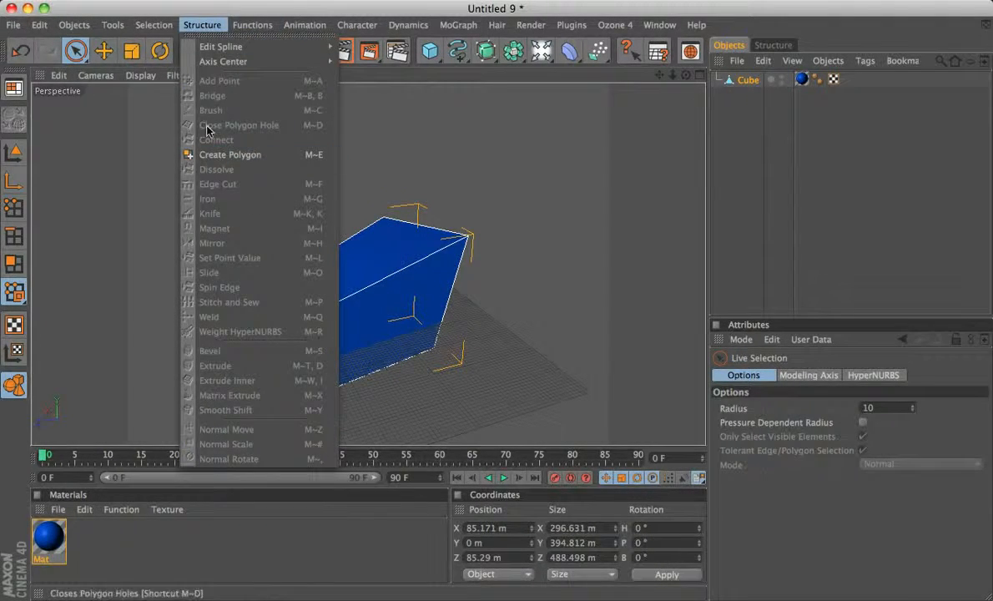
click(522, 177)
Step: Activate the Bridge tool through its key combination and return to Live Selection
key(m)
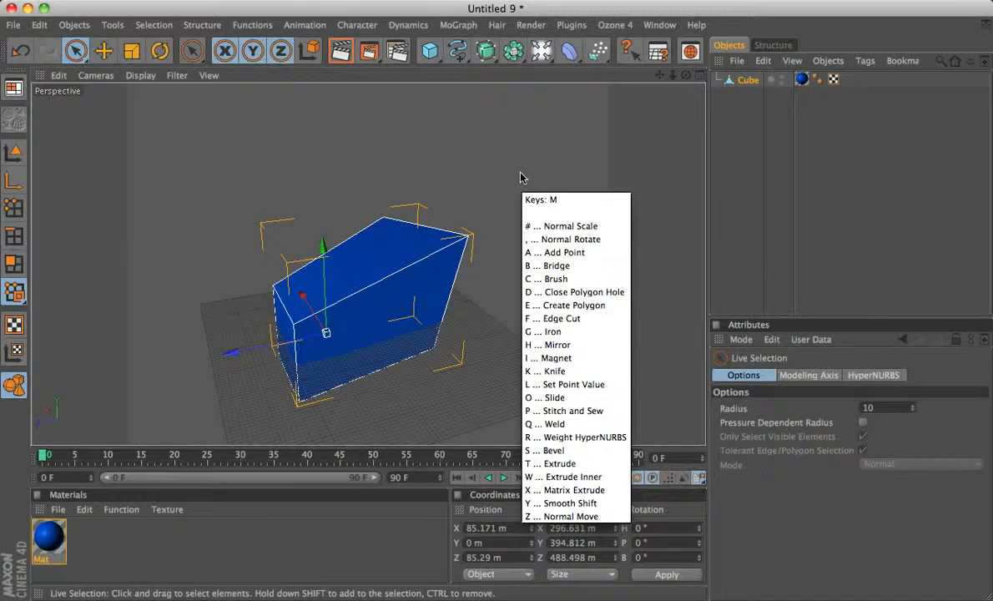
key(b)
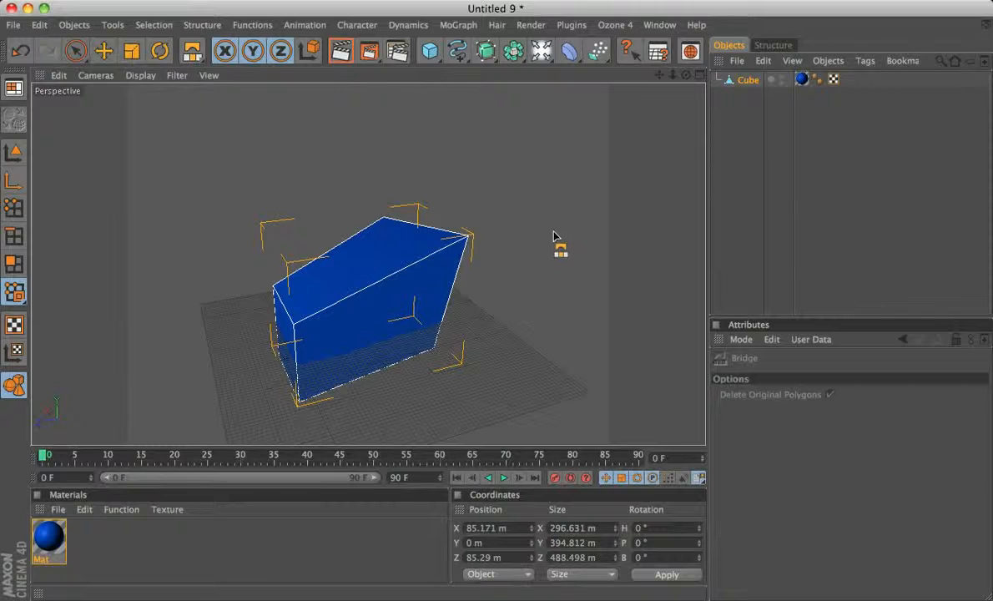
key(space)
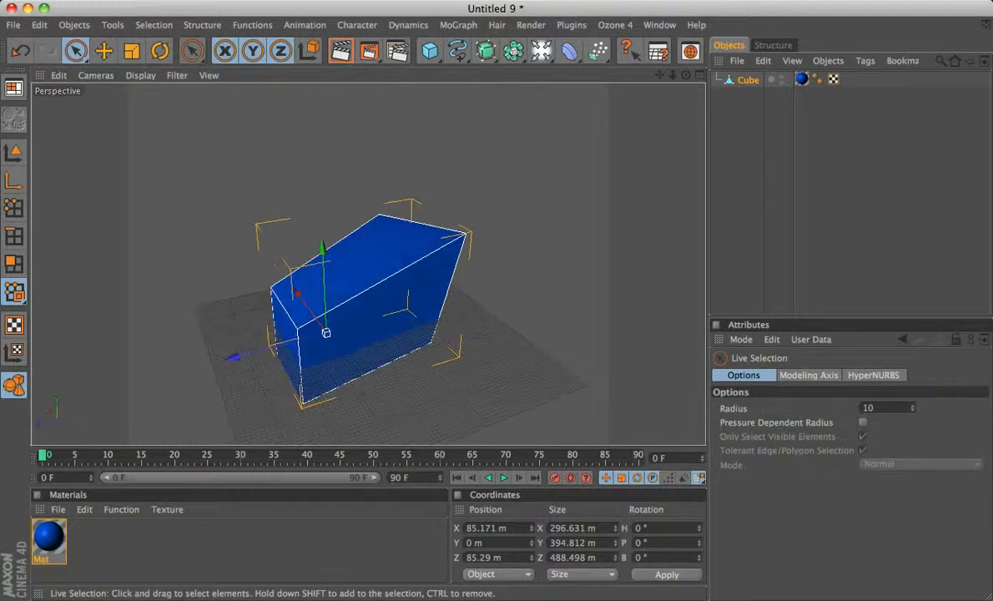